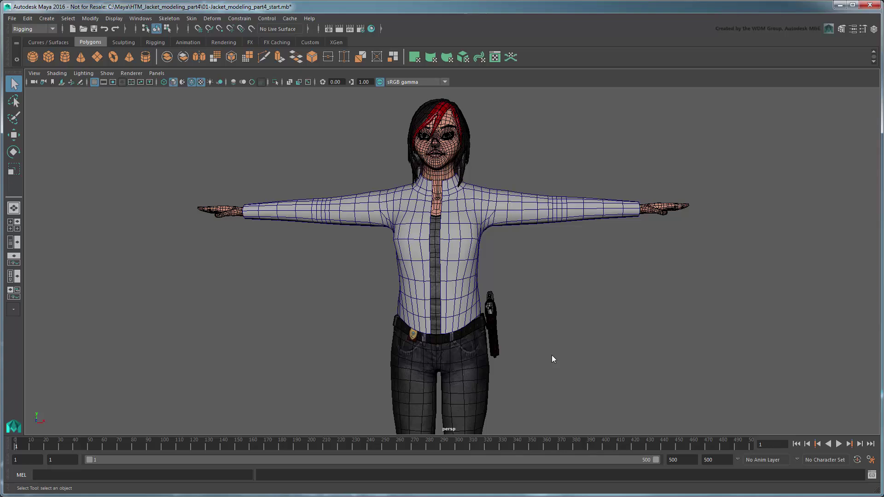
# - Check that the perspective view uses the Viewport 2.0 renderer
pyautogui.click(131, 73)
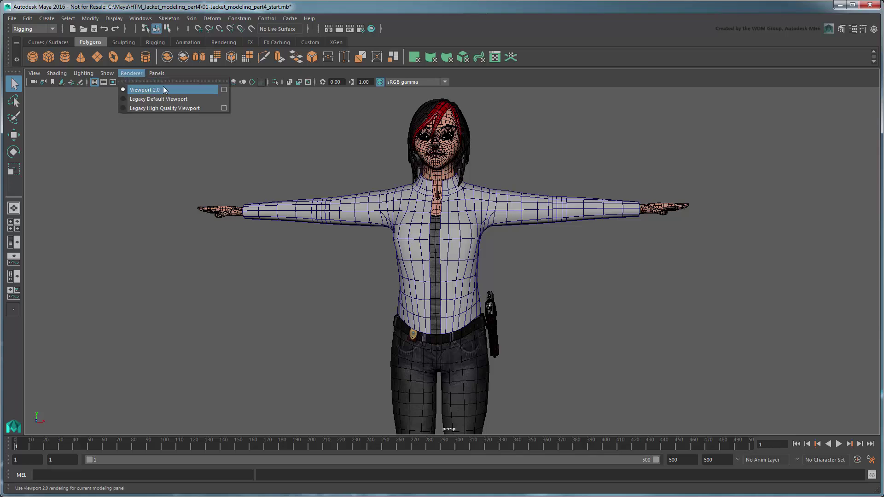
pyautogui.click(311, 137)
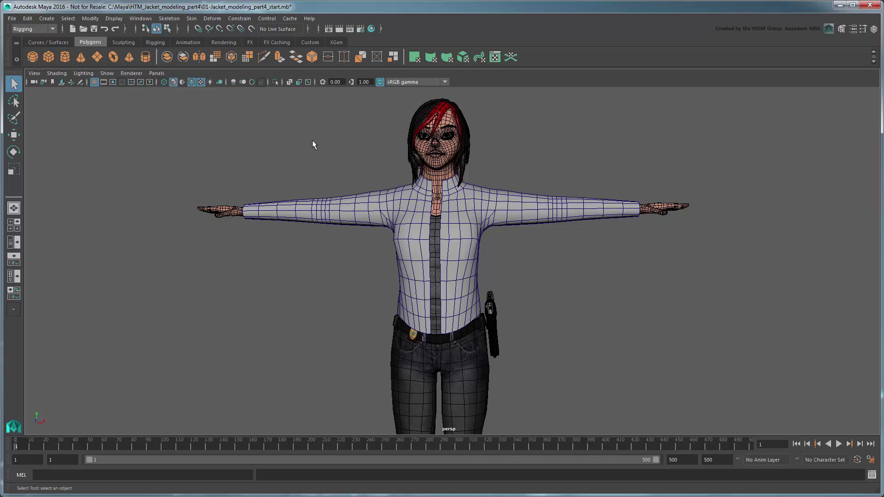
# - Switch the jacket to face selection and select the torso faces between the two sleeves
pyautogui.moveTo(404, 200); pyautogui.dragTo(404, 222, button='right')
pyautogui.keyDown('alt'); pyautogui.moveTo(453, 262); pyautogui.dragTo(496, 272); pyautogui.keyUp('alt')
pyautogui.scroll(2, 482, 261)
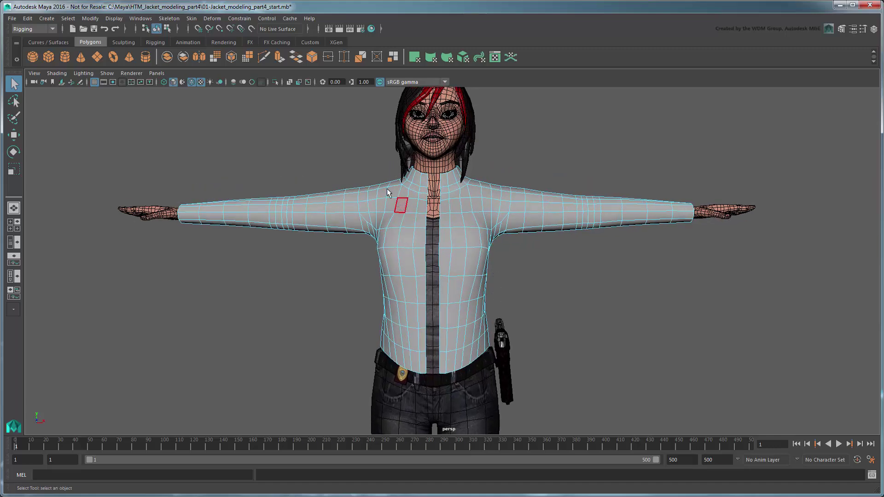
pyautogui.moveTo(375, 160); pyautogui.dragTo(499, 379)
# - Turn on symmetry in the Select Tool settings and close the settings
pyautogui.doubleClick(14, 84)
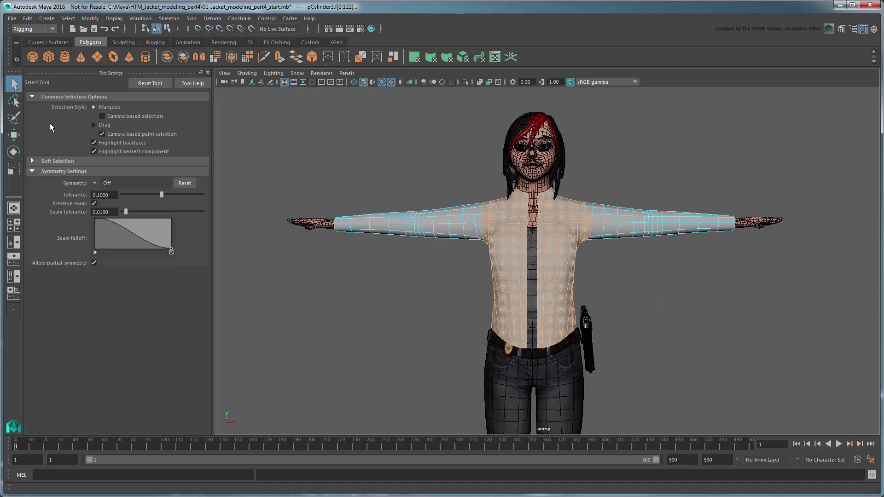
pyautogui.click(95, 183)
pyautogui.click(140, 199)
pyautogui.click(207, 72)
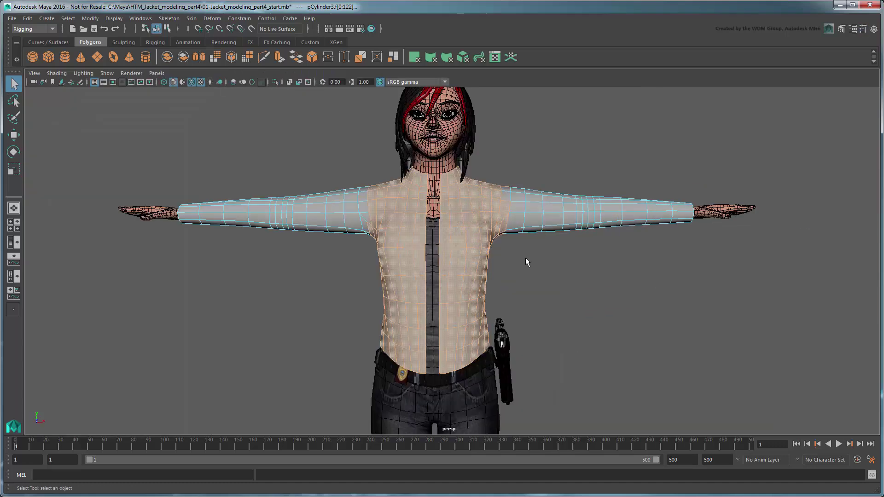
# - Refine the torso face selection around the shoulders and armpits so the sleeve faces are excluded on both sides
pyautogui.scroll(4, 526, 258)
pyautogui.keyDown('alt'); pyautogui.moveTo(410, 257); pyautogui.dragTo(496, 268); pyautogui.keyUp('alt')
pyautogui.keyDown('alt'); pyautogui.moveTo(547, 207); pyautogui.dragTo(440, 235); pyautogui.keyUp('alt')
pyautogui.keyDown('alt'); pyautogui.moveTo(440, 235); pyautogui.dragTo(308, 240, button='middle'); pyautogui.keyUp('alt')
pyautogui.keyDown('alt'); pyautogui.moveTo(562, 247); pyautogui.dragTo(440, 238); pyautogui.keyUp('alt')
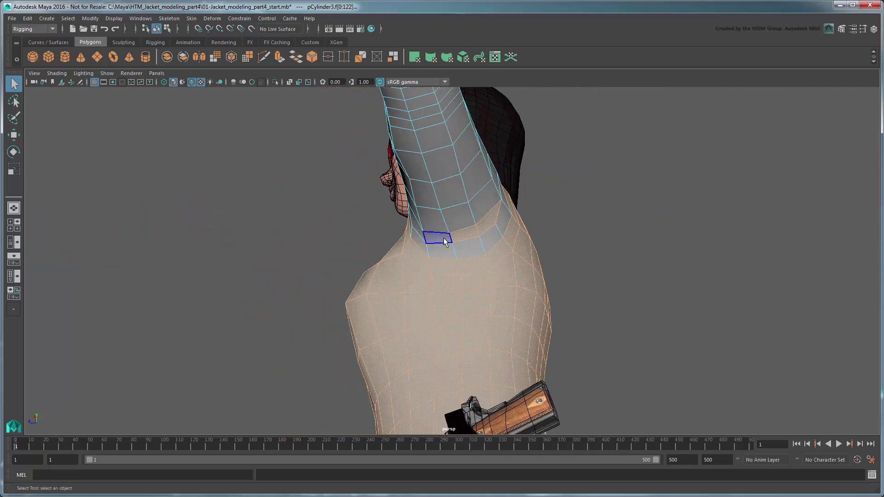
pyautogui.keyDown('alt'); pyautogui.moveTo(487, 222); pyautogui.dragTo(540, 279); pyautogui.keyUp('alt')
pyautogui.keyDown('alt'); pyautogui.moveTo(483, 316); pyautogui.dragTo(596, 318); pyautogui.keyUp('alt')
pyautogui.keyDown('alt'); pyautogui.moveTo(596, 318); pyautogui.dragTo(537, 300, button='right'); pyautogui.keyUp('alt')
pyautogui.keyDown('alt'); pyautogui.moveTo(537, 301); pyautogui.dragTo(579, 284, button='middle'); pyautogui.keyUp('alt')
pyautogui.keyDown('alt'); pyautogui.moveTo(579, 285); pyautogui.dragTo(566, 295, button='right'); pyautogui.keyUp('alt')
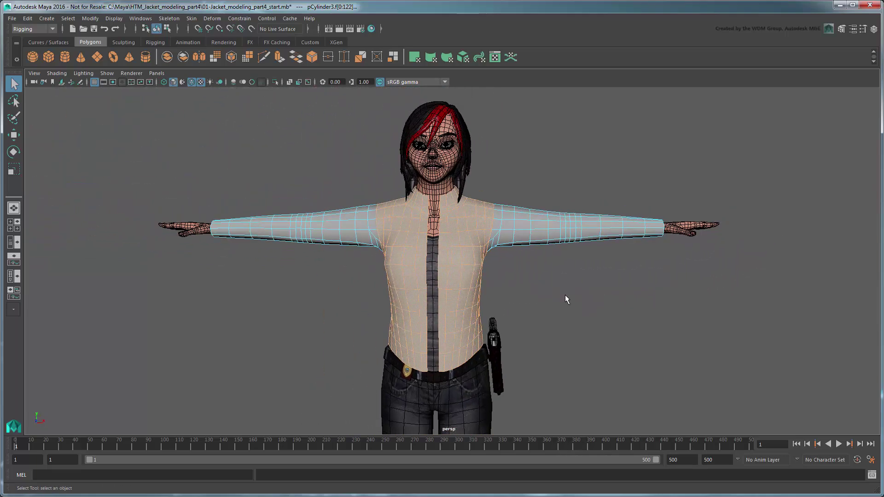
# - Apply a planar UV projection to the selected torso faces
pyautogui.press('t')
pyautogui.click(414, 59)
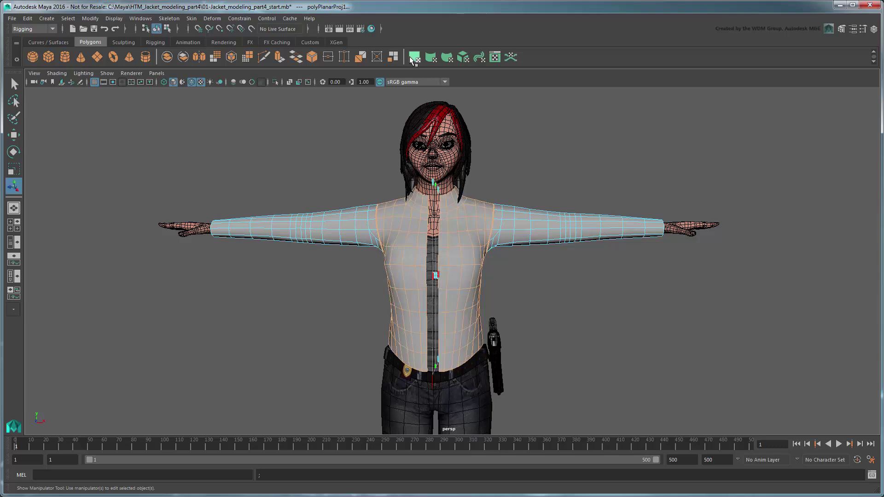
pyautogui.keyDown('alt'); pyautogui.moveTo(378, 170); pyautogui.dragTo(330, 170); pyautogui.keyUp('alt')
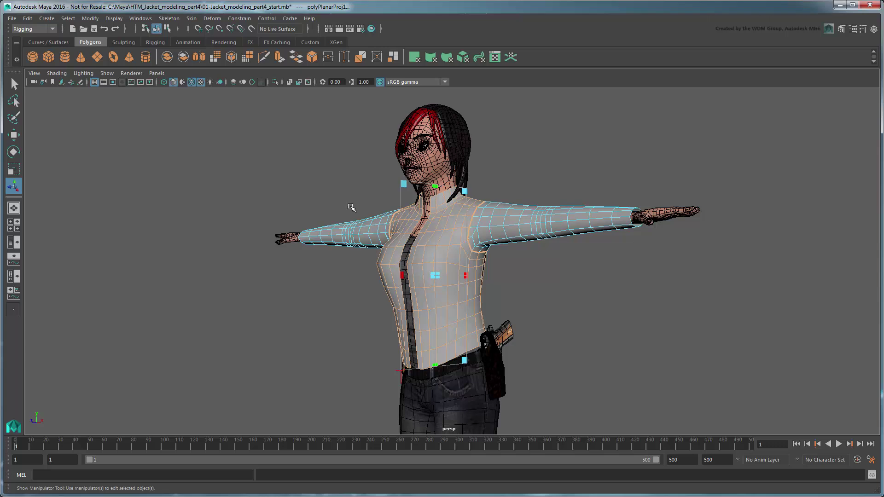
# - Select the whole jacket as an object, display checkered tiles through the UV Editor, and inspect the pattern on the model
pyautogui.moveTo(477, 258); pyautogui.dragTo(517, 247, button='right')
pyautogui.click(410, 219)
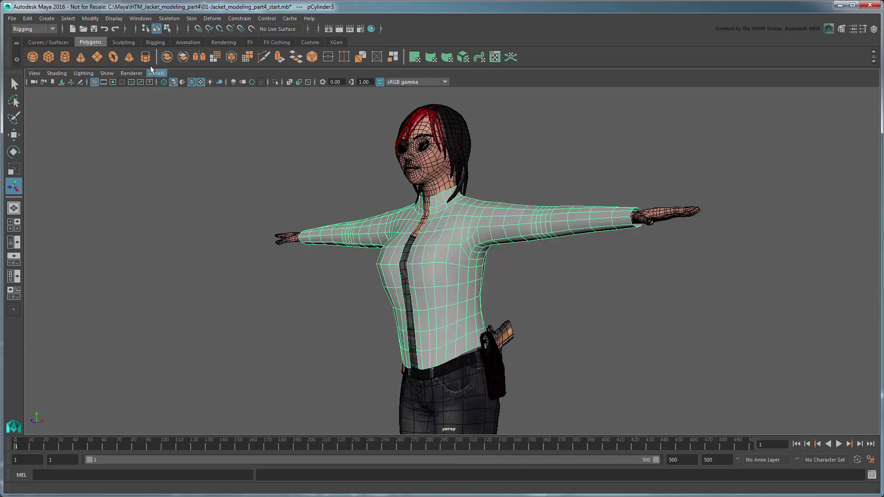
pyautogui.click(140, 19)
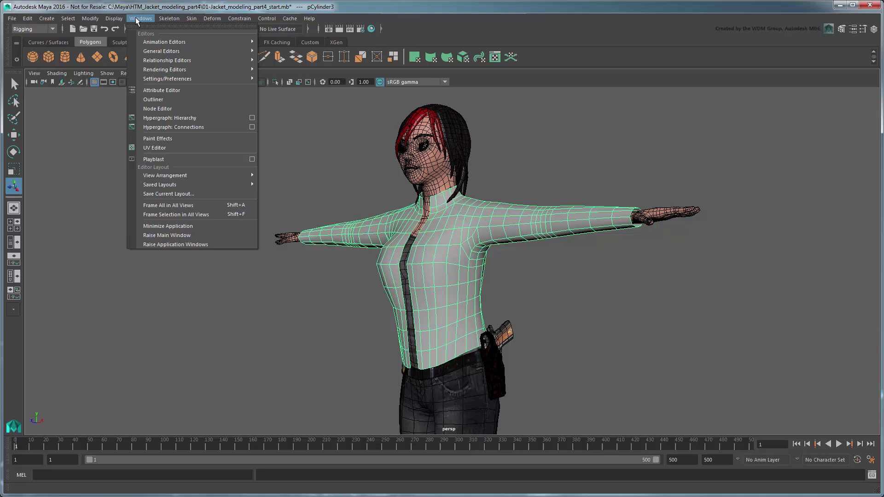
pyautogui.click(204, 147)
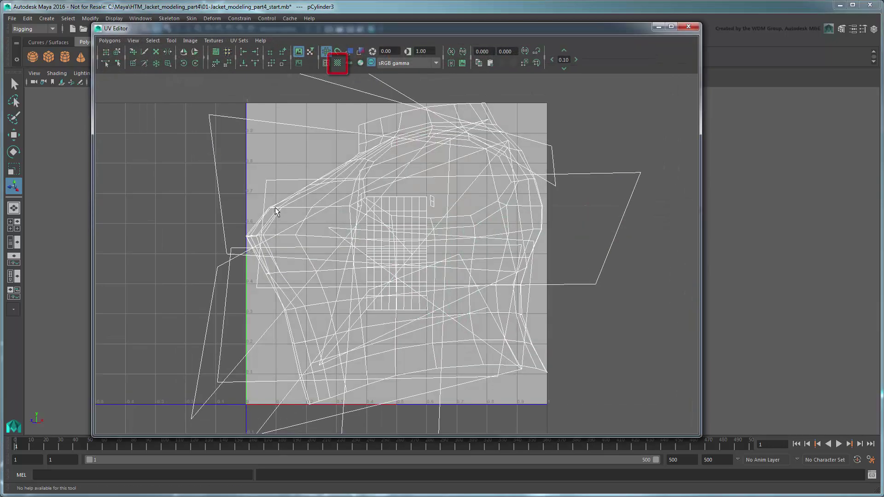
pyautogui.click(336, 67)
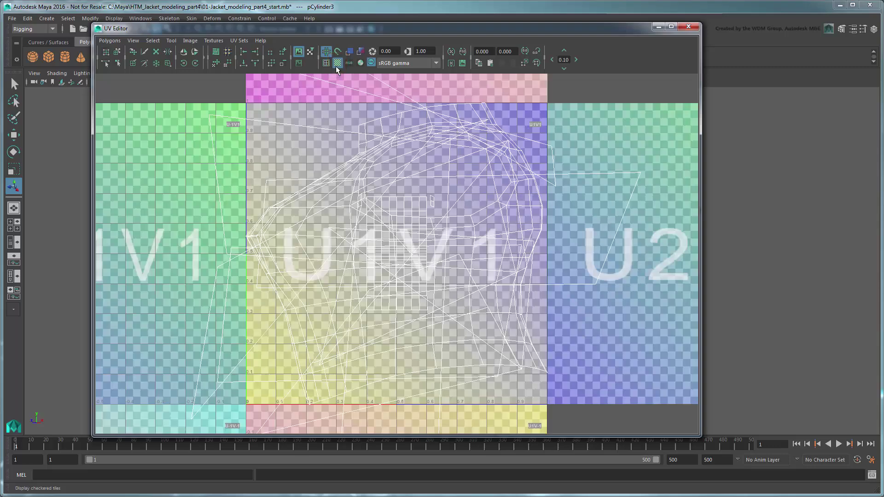
pyautogui.click(659, 26)
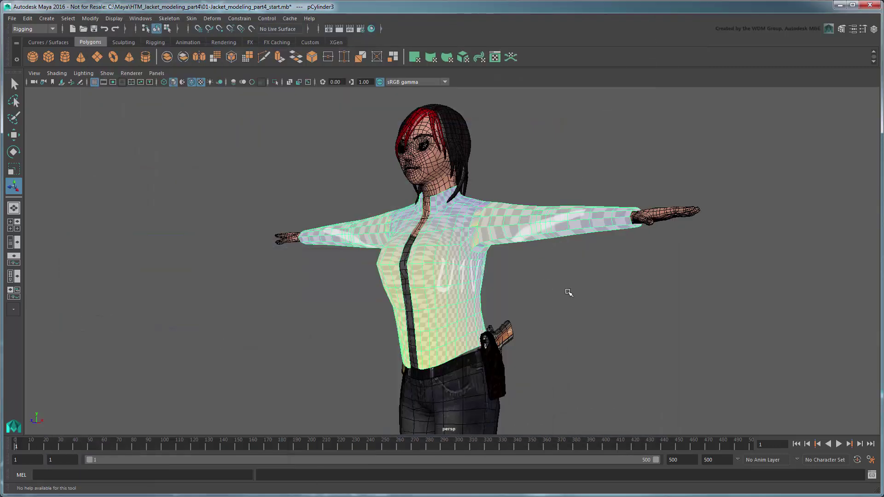
pyautogui.keyDown('alt'); pyautogui.moveTo(568, 292); pyautogui.dragTo(631, 298); pyautogui.keyUp('alt')
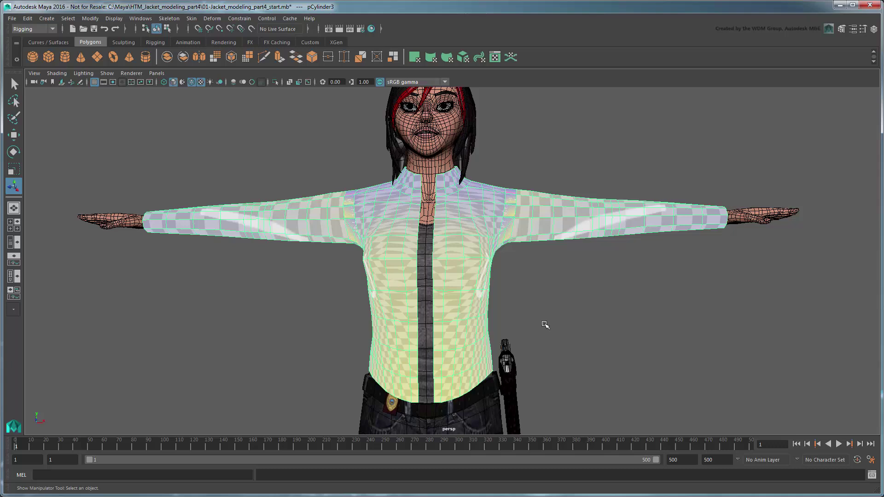
# - Set Rotate Y of the jacket's planar projection to 0
pyautogui.press('q')
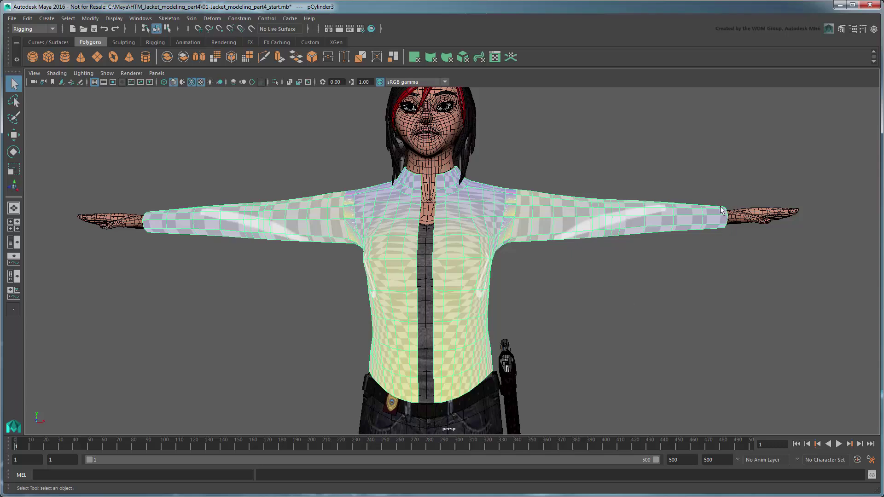
pyautogui.click(873, 30)
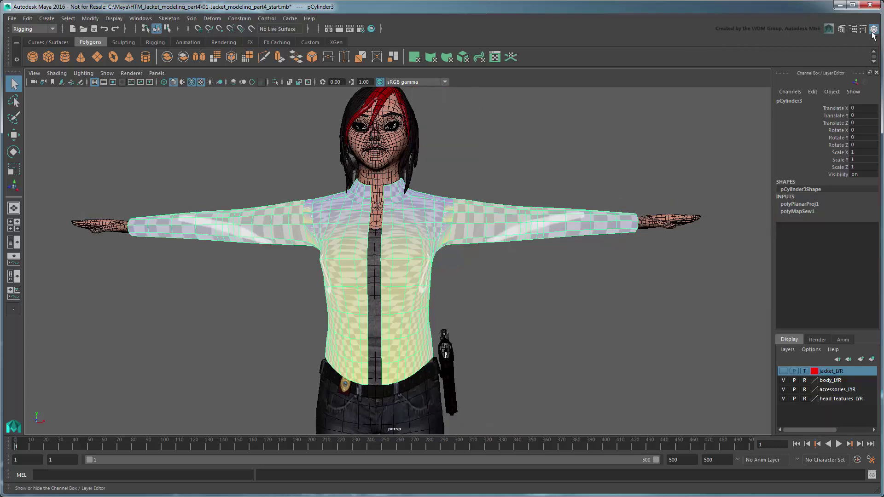
pyautogui.click(828, 204)
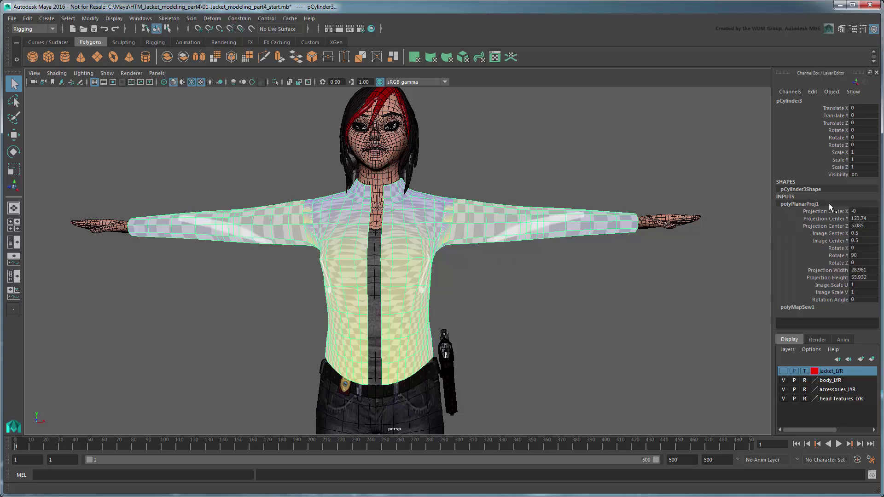
pyautogui.click(858, 256)
pyautogui.write('0')
pyautogui.press('Return')
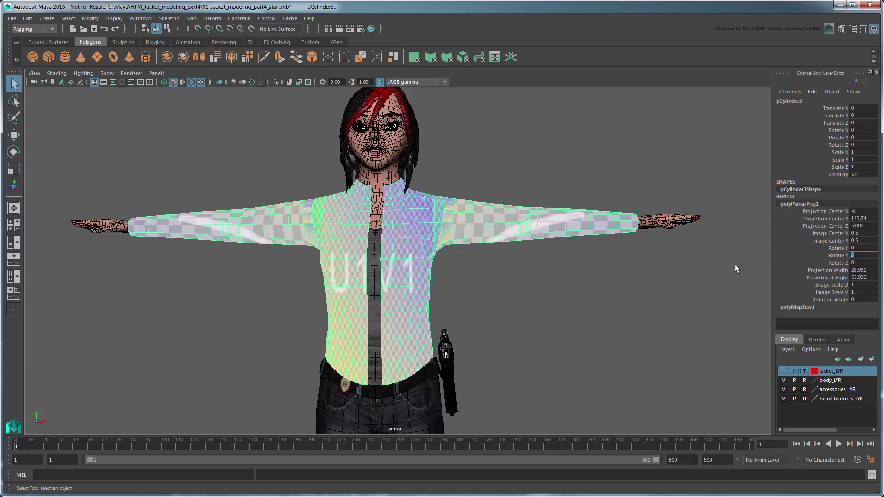
pyautogui.keyDown('alt'); pyautogui.moveTo(616, 312); pyautogui.dragTo(194, 316); pyautogui.keyUp('alt')
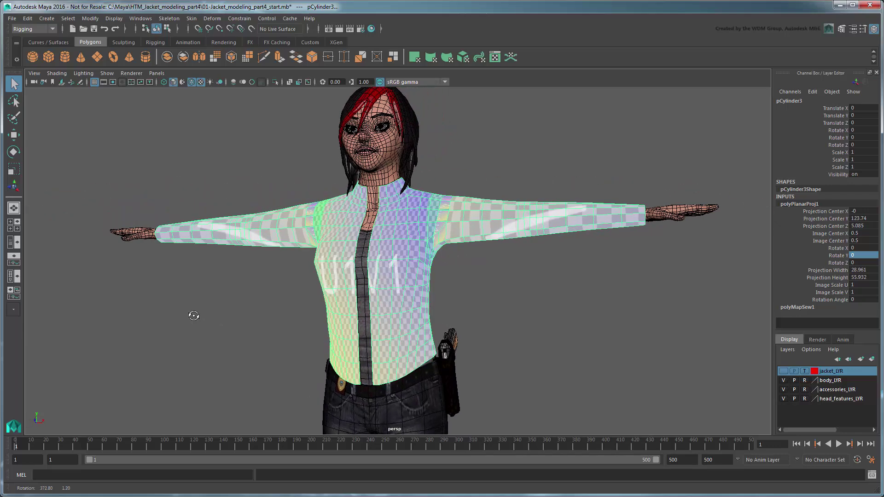
# - Select the faces of both jacket sleeves and convert the selection to UVs
pyautogui.moveTo(486, 206); pyautogui.dragTo(489, 232, button='right')
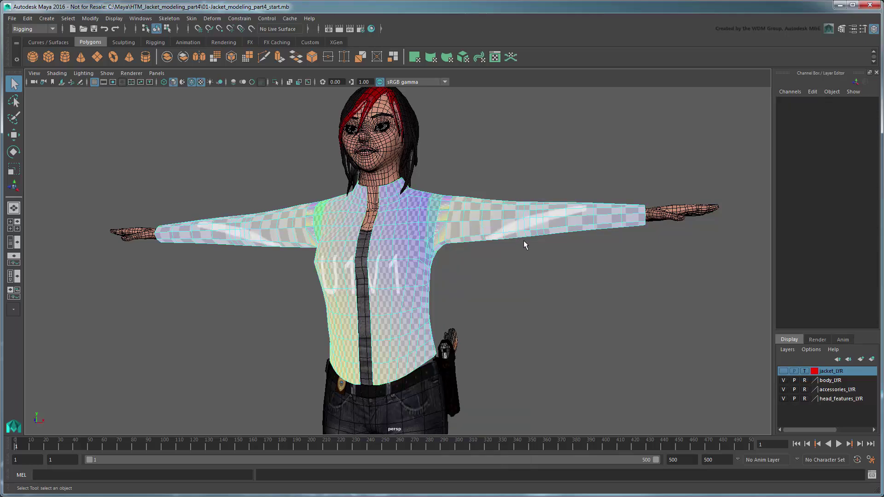
pyautogui.keyDown('alt'); pyautogui.moveTo(524, 240); pyautogui.dragTo(451, 418); pyautogui.keyUp('alt')
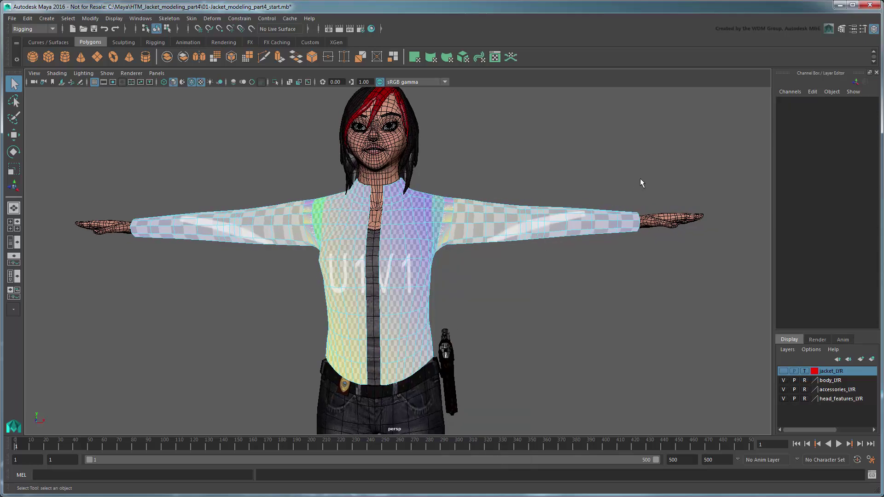
pyautogui.moveTo(675, 174); pyautogui.dragTo(460, 281)
pyautogui.scroll(3, 466, 270)
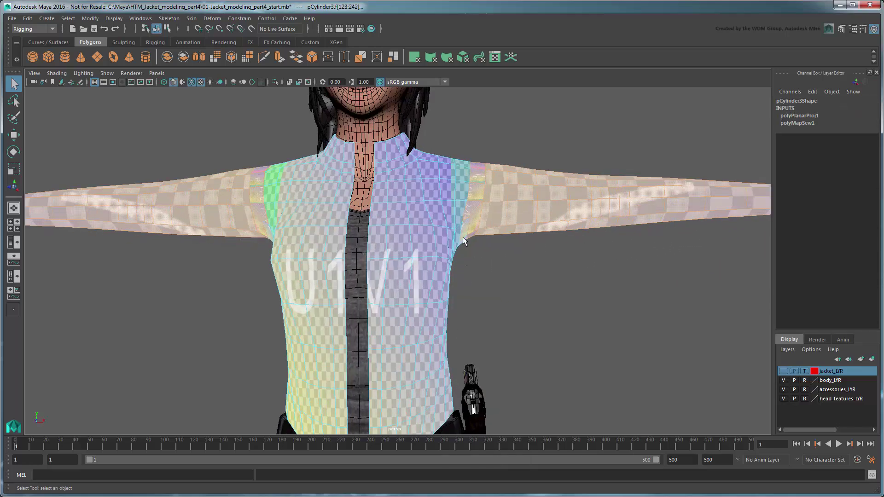
pyautogui.keyDown('alt'); pyautogui.moveTo(514, 261); pyautogui.dragTo(583, 245); pyautogui.keyUp('alt')
pyautogui.scroll(-4, 591, 244)
pyautogui.keyDown('ctrl'); pyautogui.moveTo(515, 228); pyautogui.dragTo(584, 228, button='right'); pyautogui.keyUp('ctrl')
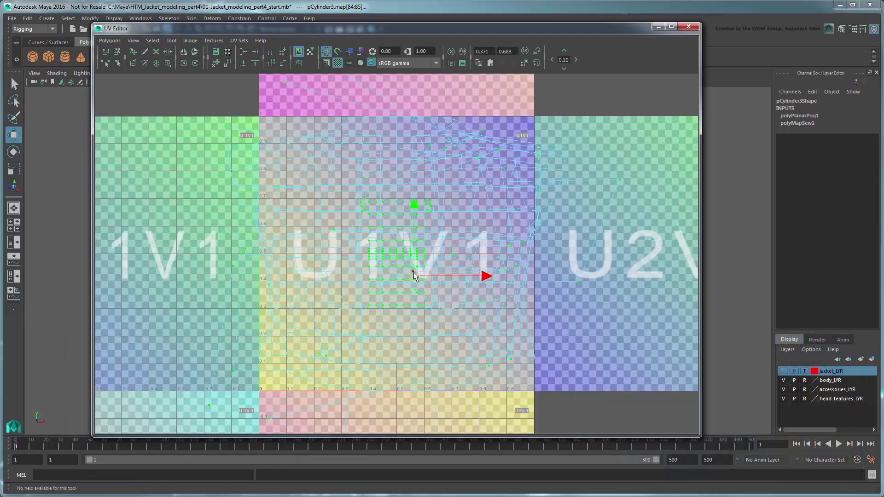
# - Move the sleeve UVs sideways out of the U1V1 tile toward U2, and hide the checkered tiles
pyautogui.moveTo(414, 277); pyautogui.dragTo(688, 276)
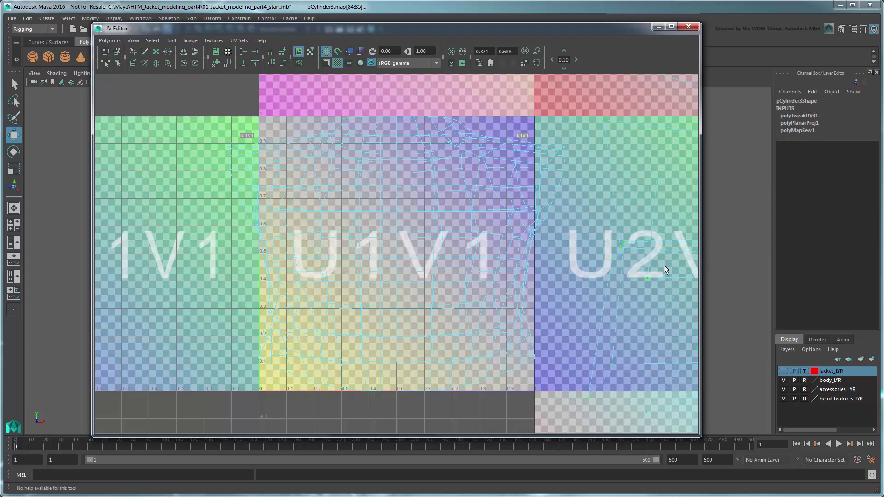
pyautogui.click(591, 227)
pyautogui.click(298, 63)
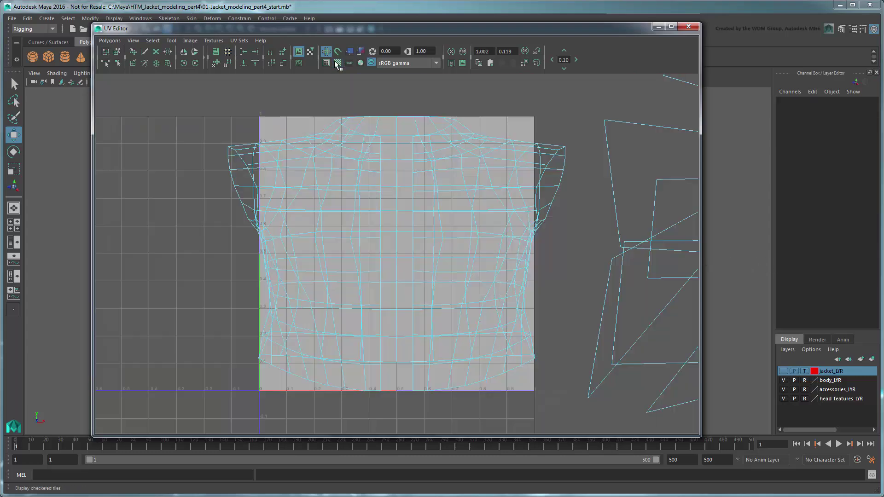
pyautogui.click(303, 66)
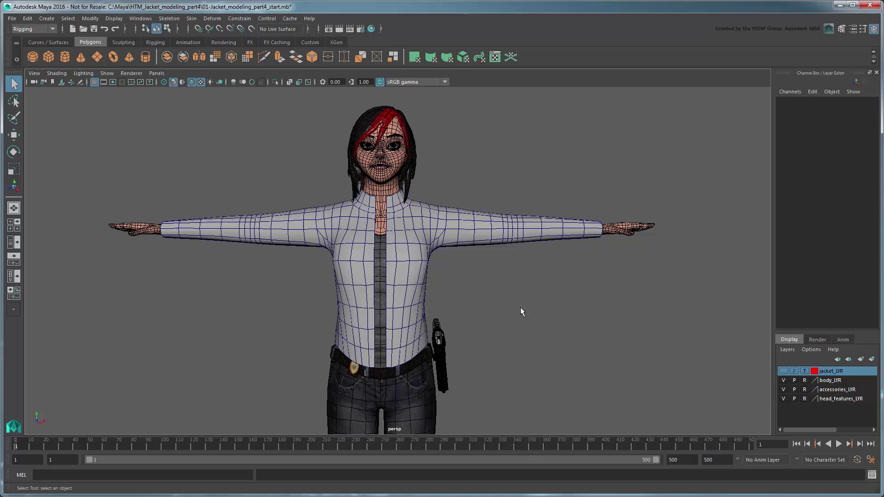
# - Select the vertical edge line along the jacket's sides from the armpits down to the hem
pyautogui.scroll(4, 520, 317)
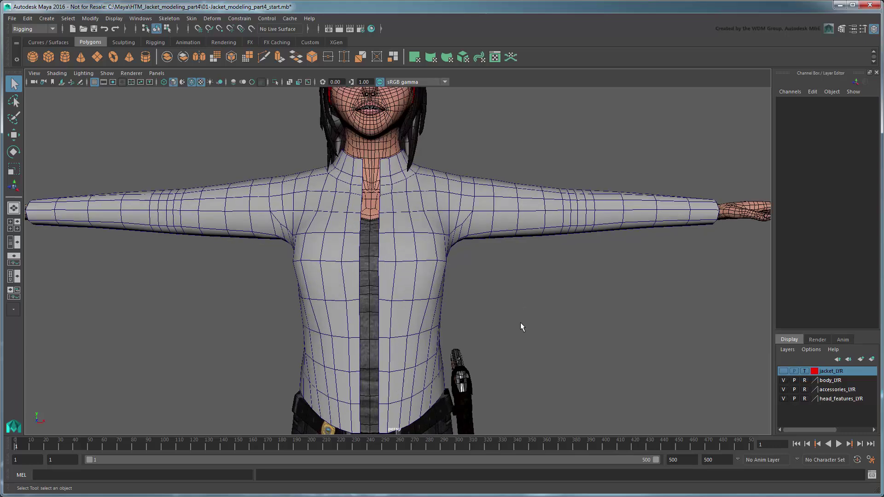
pyautogui.keyDown('alt'); pyautogui.moveTo(520, 323); pyautogui.dragTo(473, 316); pyautogui.keyUp('alt')
pyautogui.keyDown('alt'); pyautogui.moveTo(472, 317); pyautogui.dragTo(488, 280, button='middle'); pyautogui.keyUp('alt')
pyautogui.keyDown('alt'); pyautogui.moveTo(488, 280); pyautogui.dragTo(484, 282); pyautogui.keyUp('alt')
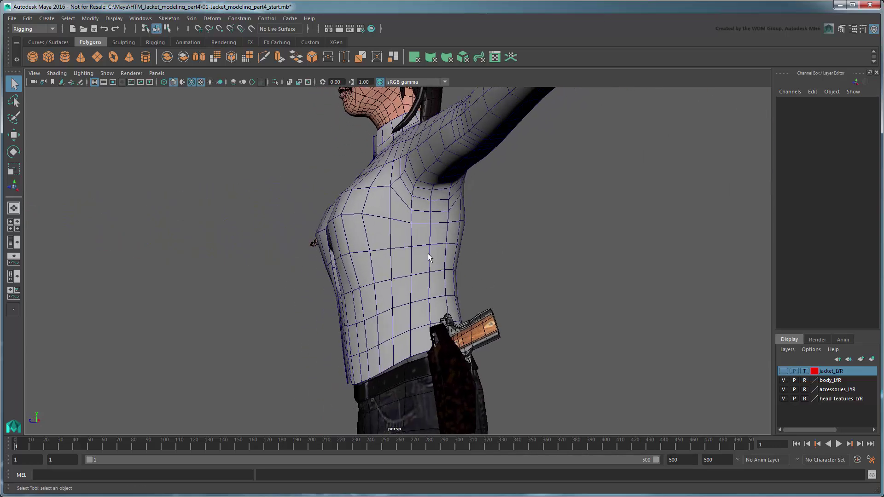
pyautogui.moveTo(430, 253); pyautogui.dragTo(430, 230, button='right')
pyautogui.click(431, 238)
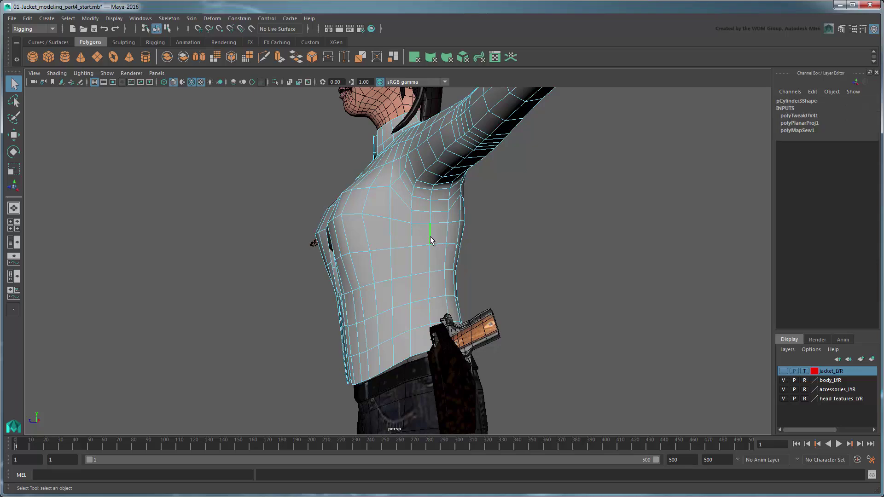
pyautogui.doubleClick(431, 239)
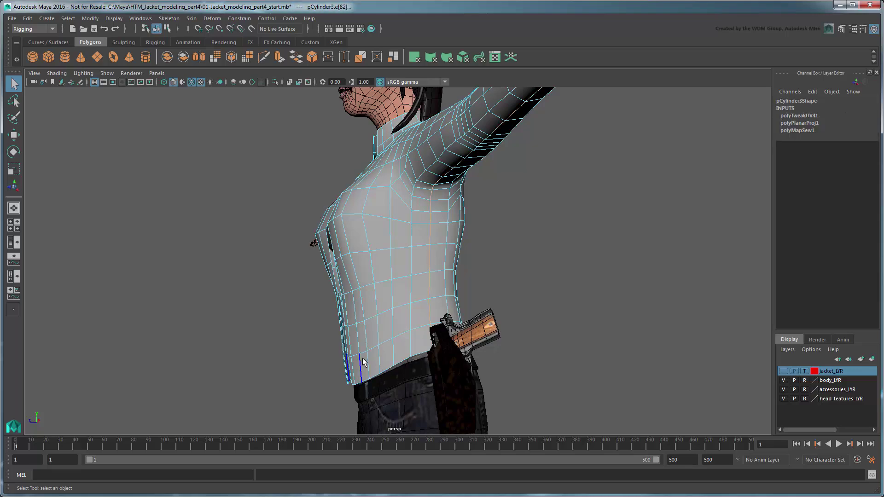
pyautogui.keyDown('alt'); pyautogui.moveTo(374, 368); pyautogui.dragTo(553, 381); pyautogui.keyUp('alt')
# - Cut the UVs along the selected side edges and display the texture borders in the UV Editor
pyautogui.click(86, 495)
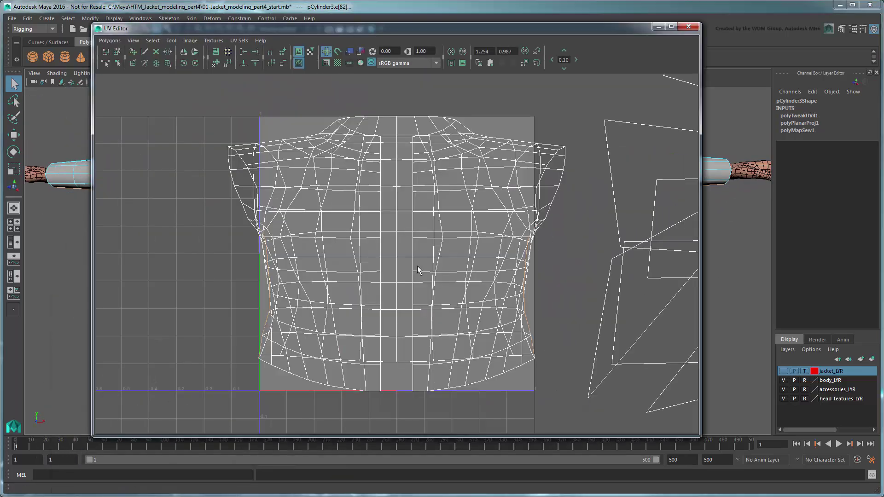
pyautogui.click(109, 40)
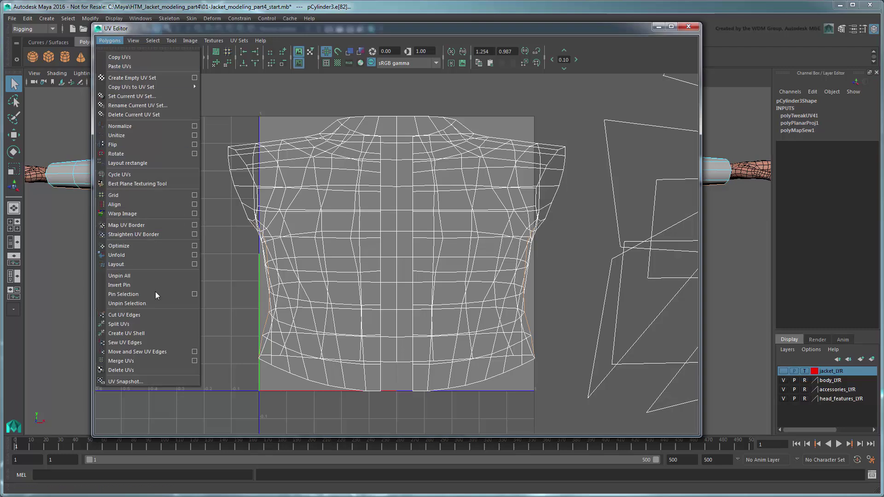
pyautogui.click(176, 315)
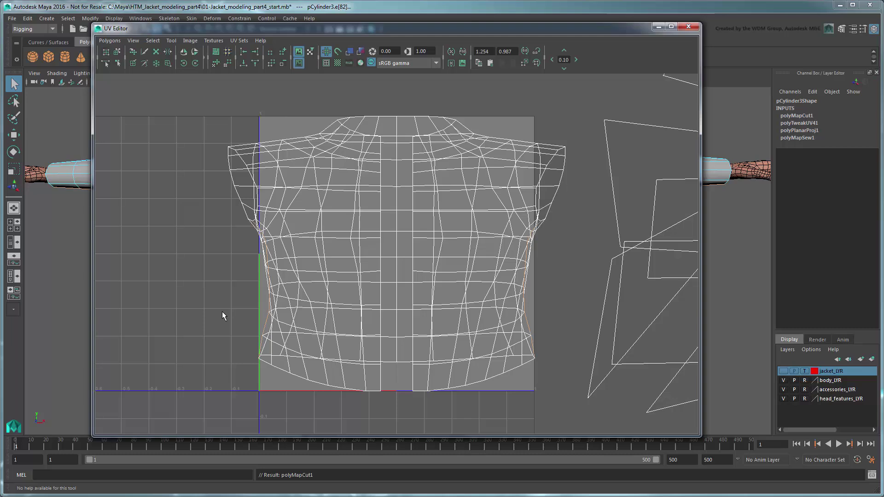
pyautogui.click(325, 64)
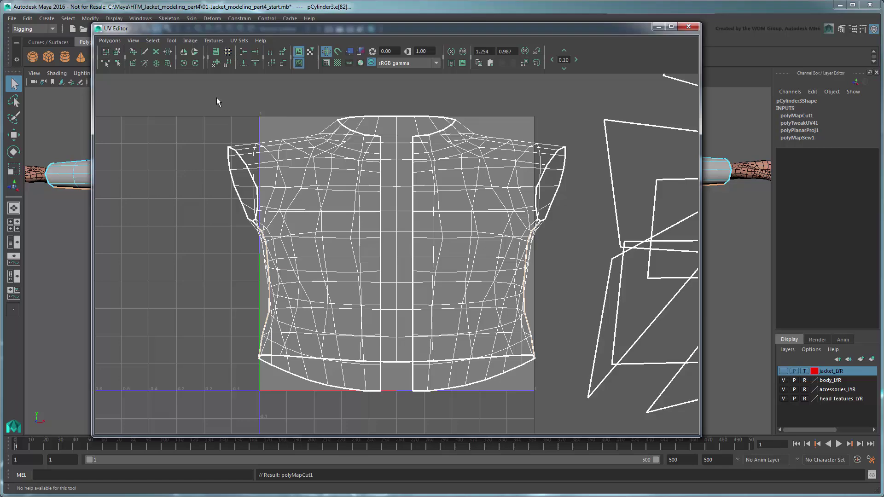
# - Check the side seams on the jacket mesh, and select all UVs of the torso shell in the UV Editor
pyautogui.click(659, 27)
pyautogui.keyDown('alt'); pyautogui.moveTo(595, 264); pyautogui.dragTo(574, 274); pyautogui.keyUp('alt')
pyautogui.keyDown('alt'); pyautogui.moveTo(537, 304); pyautogui.dragTo(561, 315); pyautogui.keyUp('alt')
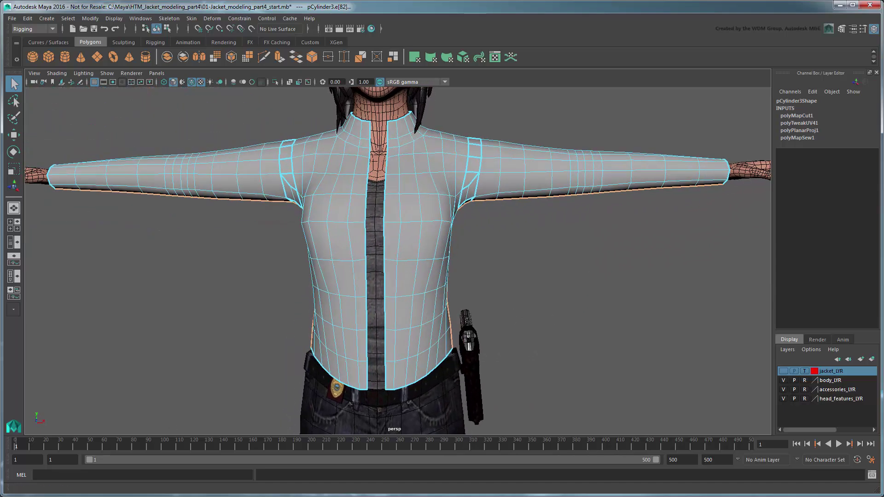
pyautogui.click(162, 496)
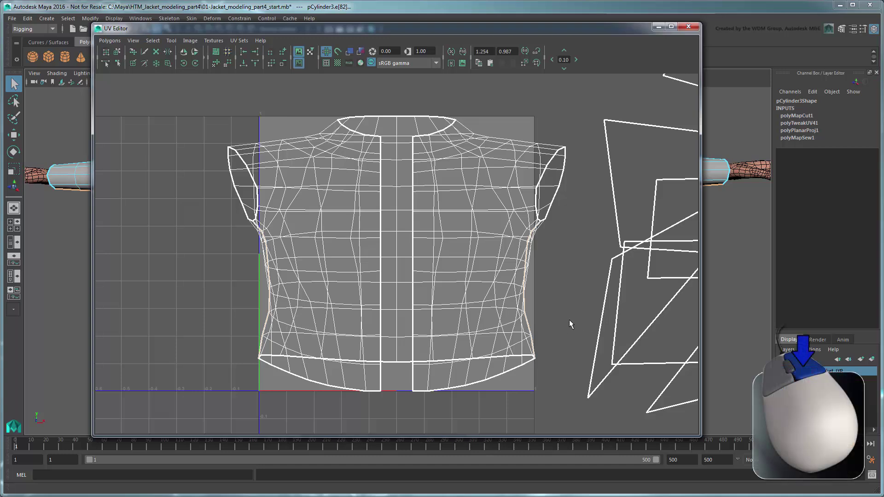
pyautogui.moveTo(419, 170); pyautogui.dragTo(469, 169, button='right')
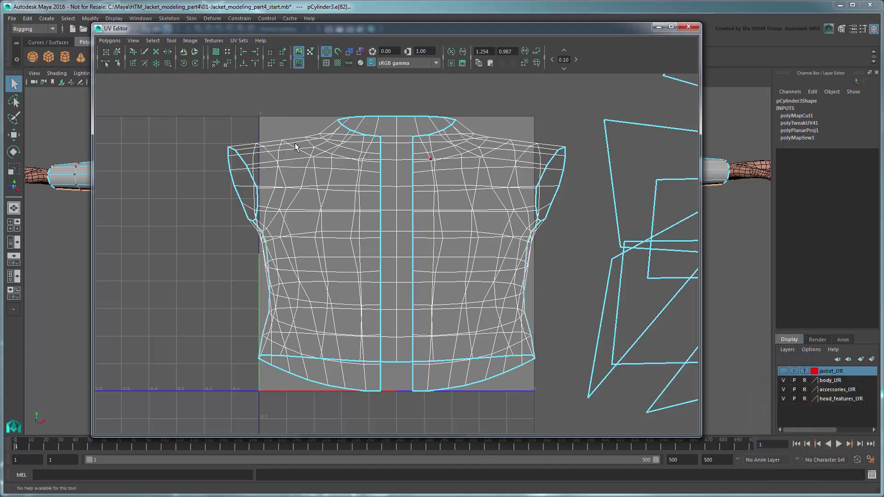
pyautogui.moveTo(184, 90); pyautogui.dragTo(573, 417)
# - Unfold the torso UVs with the Unfold3D method and Pack turned off
pyautogui.click(109, 41)
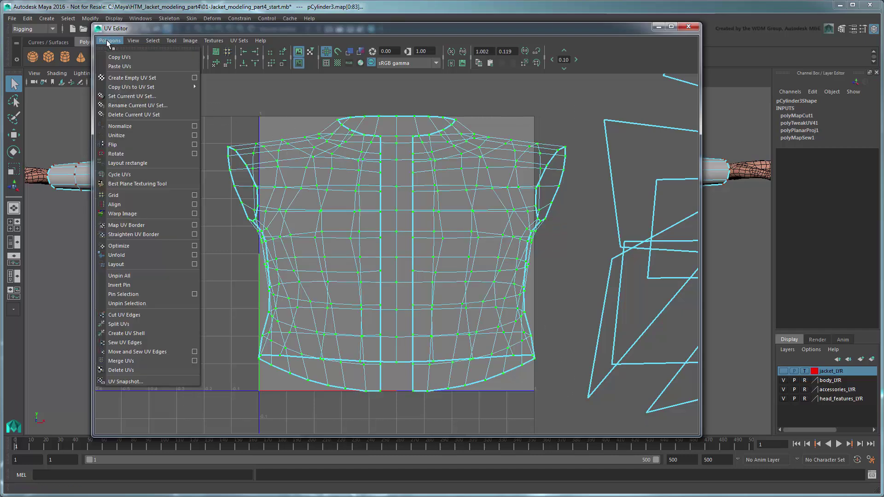
pyautogui.click(195, 256)
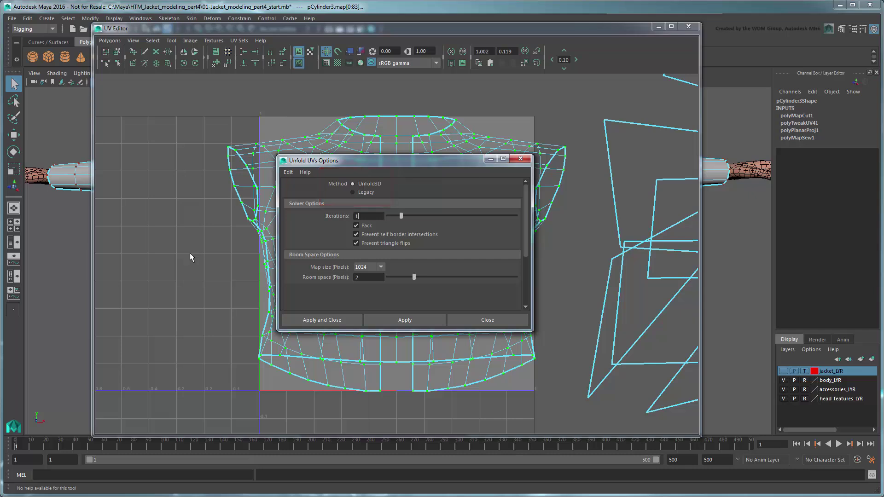
pyautogui.click(368, 226)
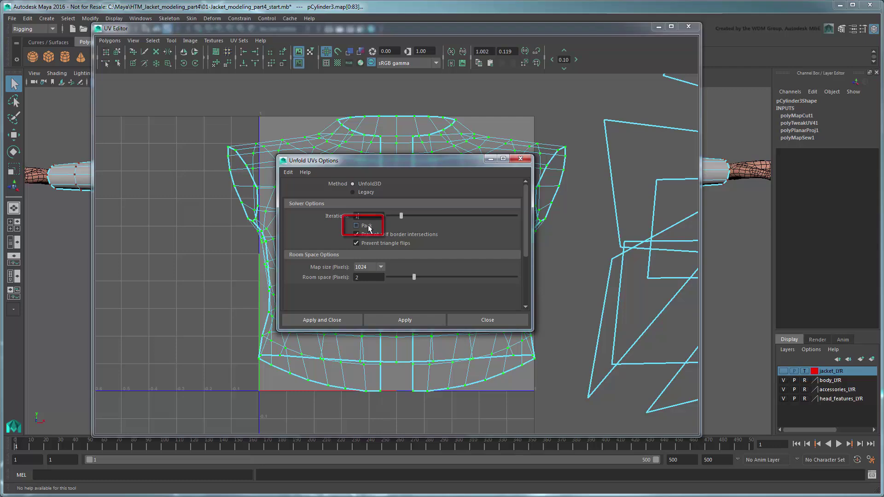
pyautogui.click(333, 321)
# - Scale the unfolded torso shell down and move it inside the U1V1 tile
pyautogui.keyDown('alt'); pyautogui.moveTo(405, 304); pyautogui.dragTo(368, 308, button='right'); pyautogui.keyUp('alt')
pyautogui.press('r')
pyautogui.moveTo(385, 256); pyautogui.dragTo(328, 244)
pyautogui.keyDown('alt'); pyautogui.moveTo(329, 248); pyautogui.dragTo(395, 293, button='right'); pyautogui.keyUp('alt')
pyautogui.press('w')
pyautogui.moveTo(350, 258); pyautogui.dragTo(397, 233)
pyautogui.press('q')
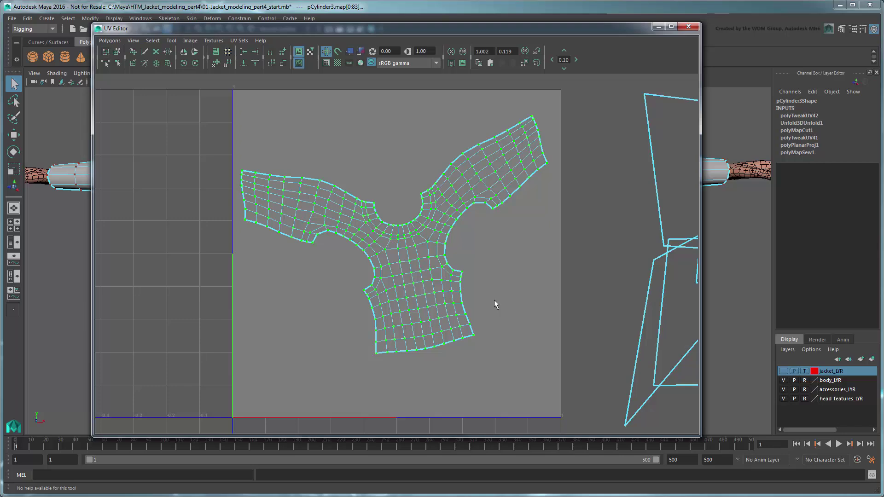
# - Select the border edges along both sides of the jacket's front opening, from the collar down to the hem
pyautogui.click(660, 27)
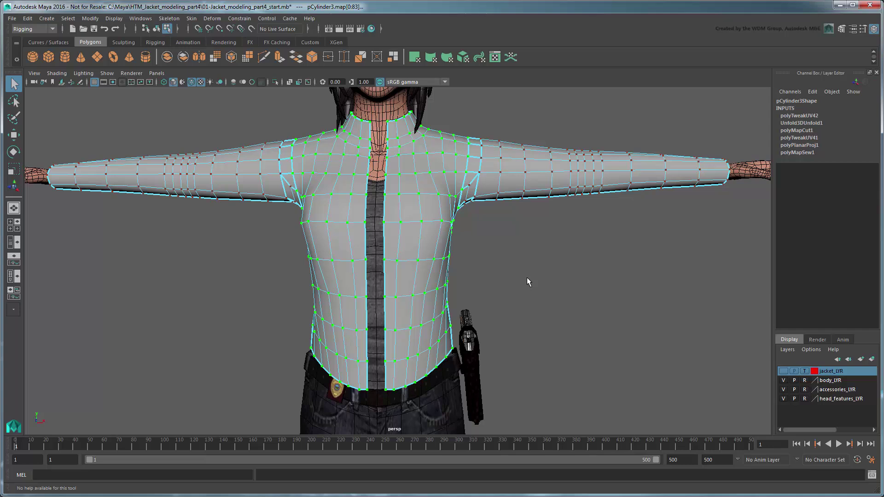
pyautogui.moveTo(435, 206); pyautogui.dragTo(436, 192, button='right')
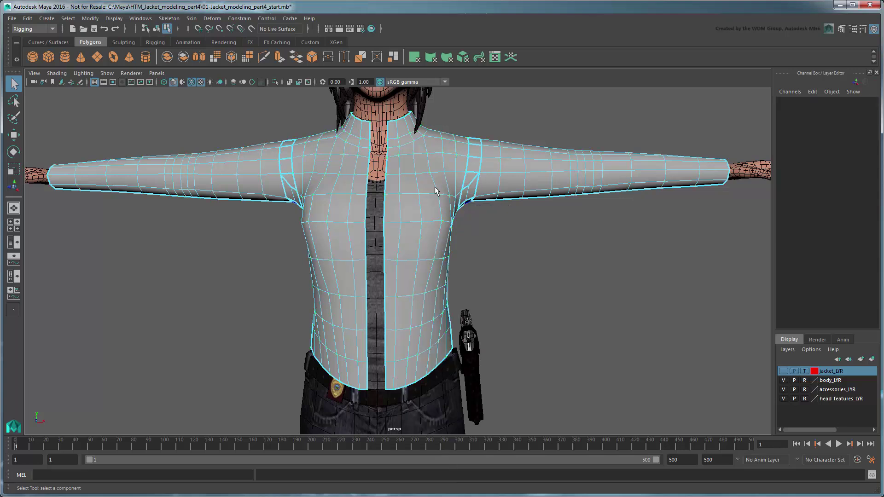
pyautogui.click(388, 134)
pyautogui.keyDown('shift'); pyautogui.click(385, 375); pyautogui.keyUp('shift')
pyautogui.keyDown('shift'); pyautogui.doubleClick(384, 374); pyautogui.keyUp('shift')
pyautogui.scroll(3, 488, 277)
pyautogui.keyDown('alt'); pyautogui.moveTo(487, 277); pyautogui.dragTo(492, 276); pyautogui.keyUp('alt')
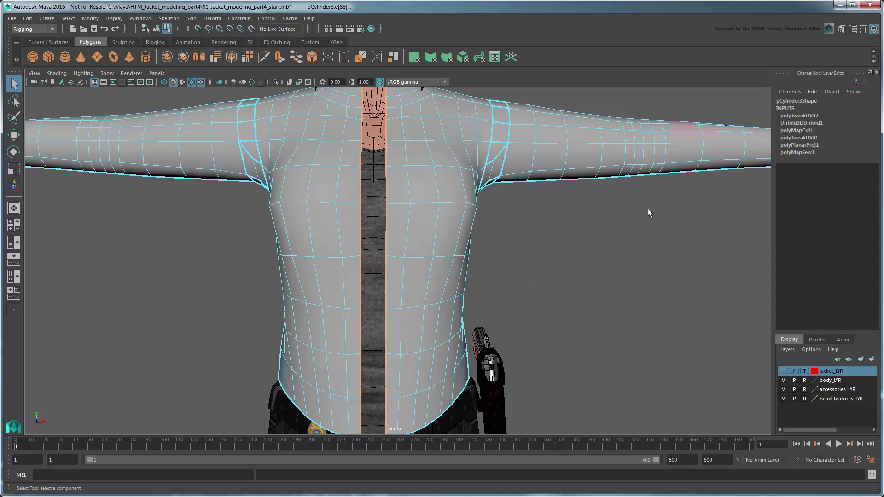
# - Bridge the selected front opening edges with 0 divisions and clear the selection
pyautogui.click(842, 29)
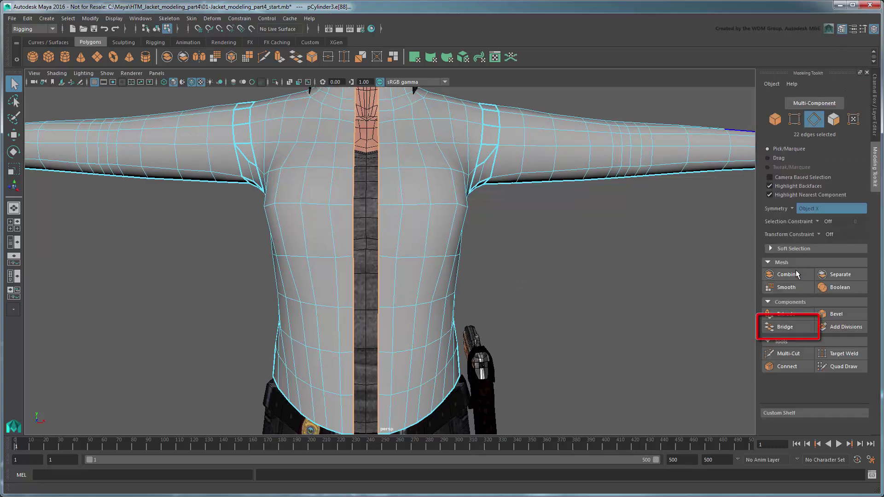
pyautogui.click(795, 326)
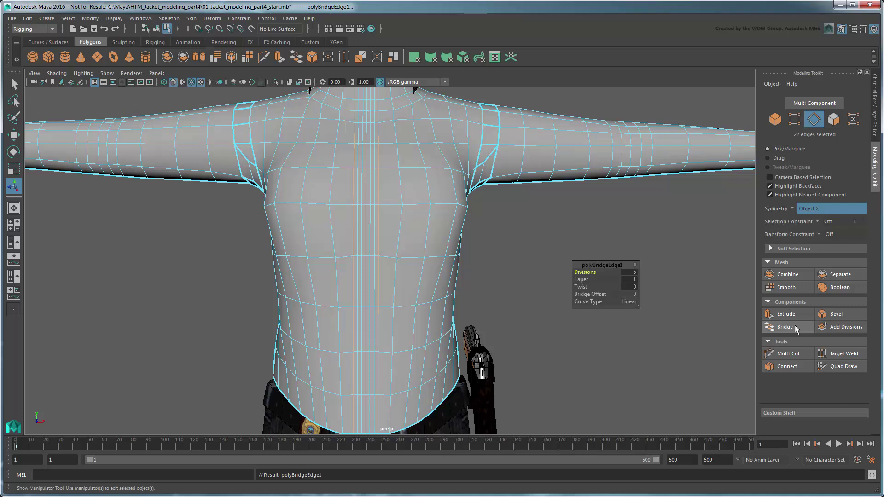
pyautogui.click(630, 272)
pyautogui.write('0')
pyautogui.press('Return')
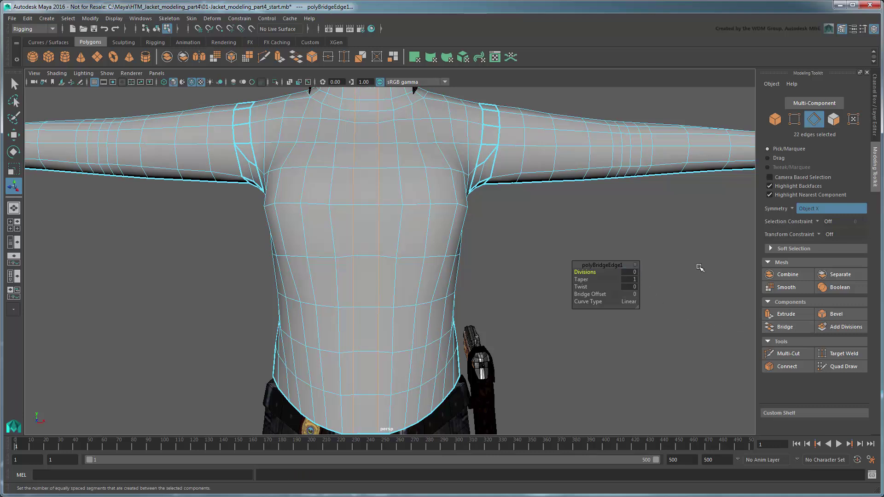
pyautogui.click(697, 267)
# - Select all UVs of the bridged torso shell and unfold them again
pyautogui.click(494, 57)
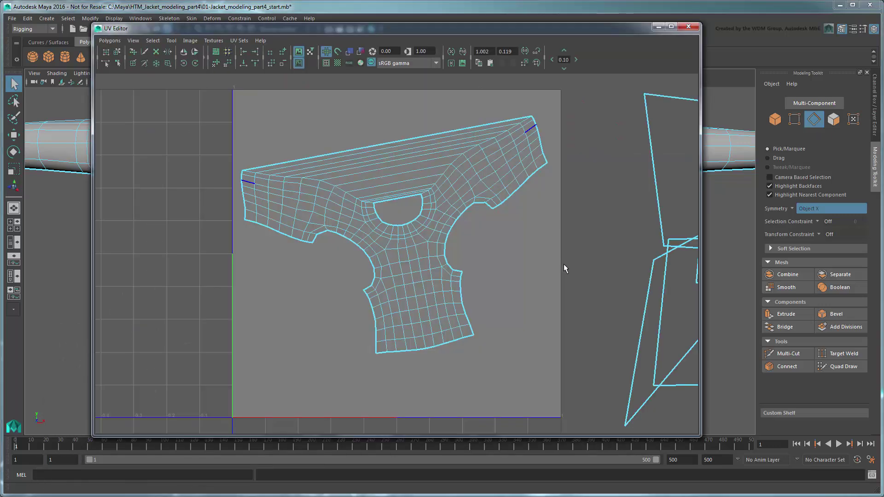
pyautogui.moveTo(485, 175); pyautogui.dragTo(523, 178, button='right')
pyautogui.moveTo(324, 140); pyautogui.dragTo(589, 395)
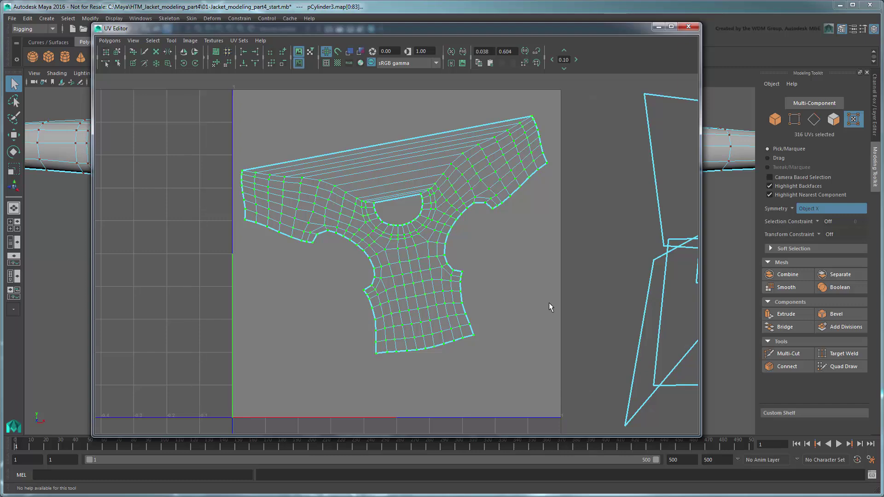
pyautogui.click(109, 40)
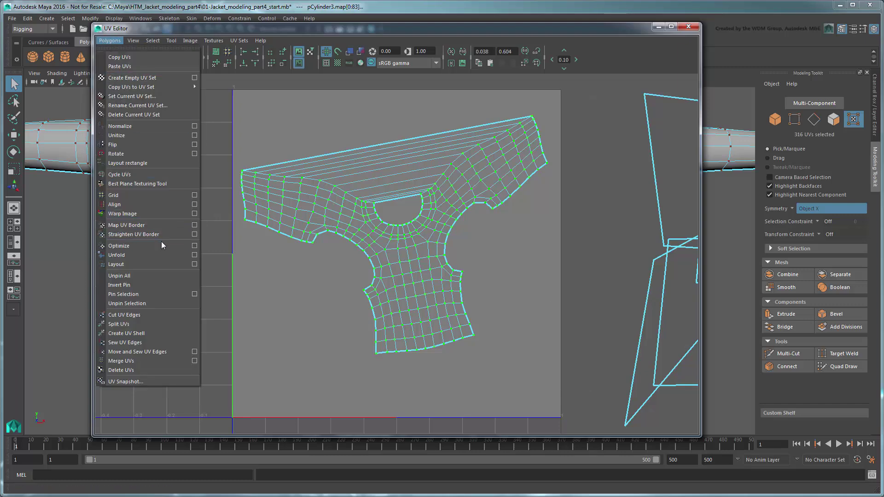
pyautogui.click(165, 254)
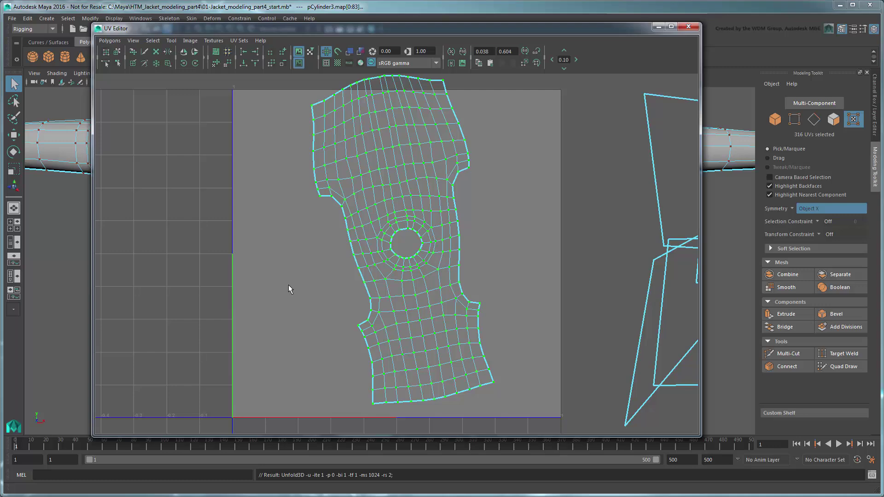
# - Delete the strip of bridge faces down the jacket front, from the collar to the hem
pyautogui.click(658, 27)
pyautogui.moveTo(418, 159); pyautogui.dragTo(391, 181, button='right')
pyautogui.scroll(-3, 393, 181)
pyautogui.click(367, 118)
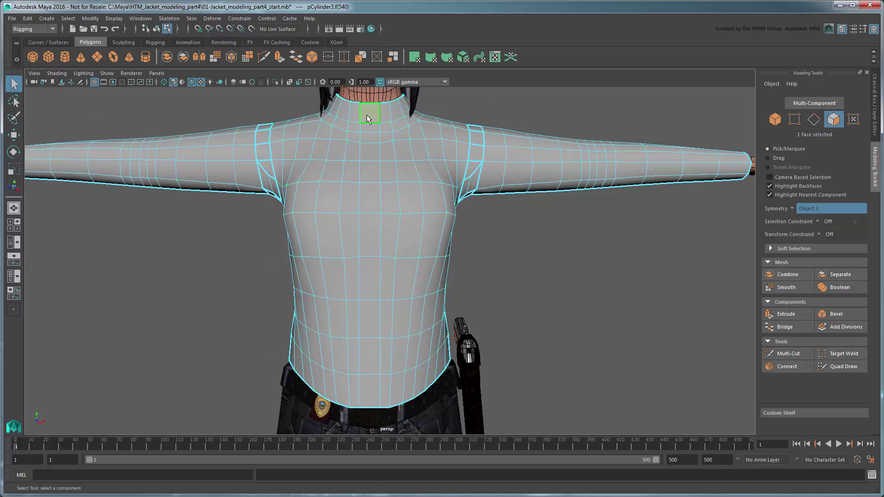
pyautogui.keyDown('shift'); pyautogui.doubleClick(362, 395); pyautogui.keyUp('shift')
pyautogui.press('Delete')
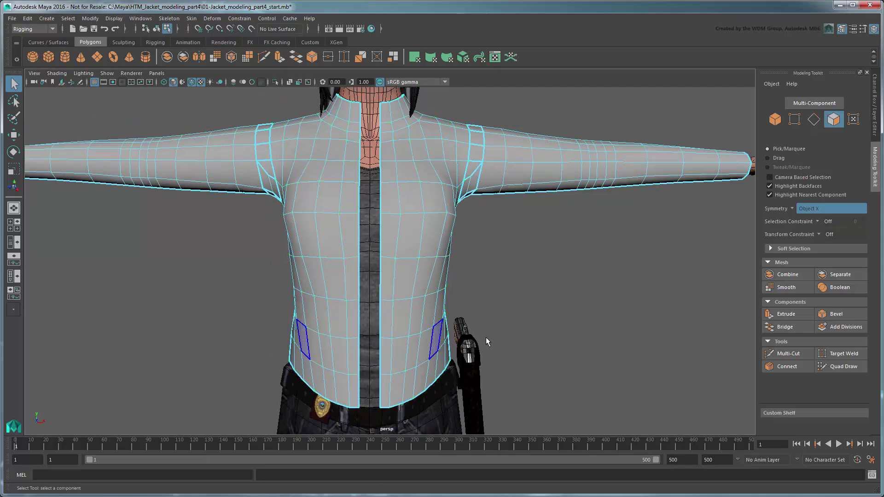
# - Select all torso UVs and rotate the shell upright so the front opening points down
pyautogui.click(228, 451)
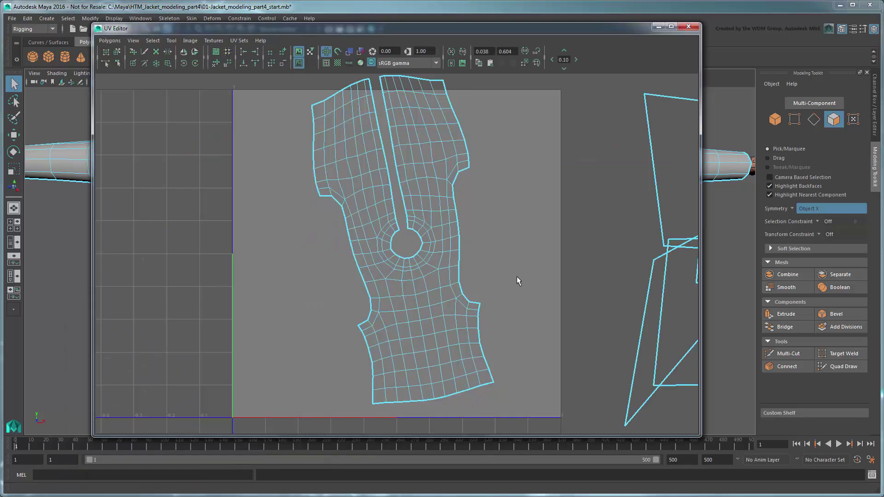
pyautogui.press('F12')
pyautogui.moveTo(291, 77); pyautogui.dragTo(543, 415)
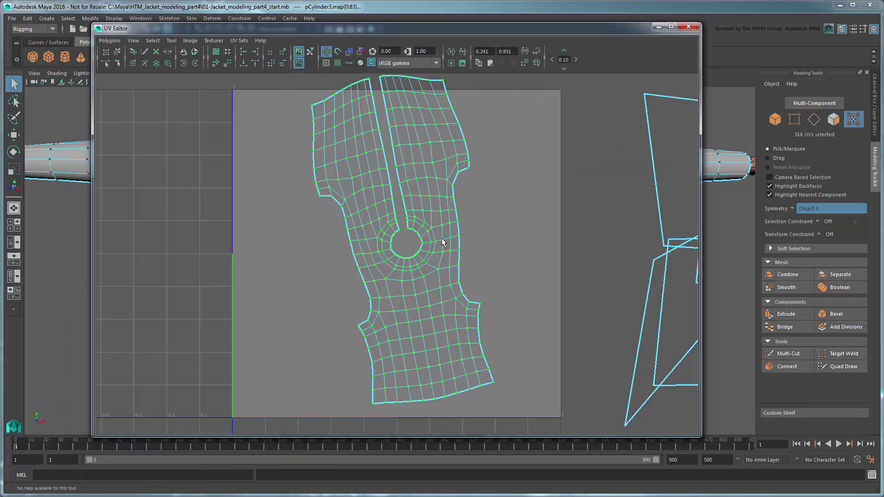
pyautogui.press('e')
pyautogui.moveTo(416, 175); pyautogui.dragTo(376, 302)
# - Scale the torso shell down slightly and place it along the U1V1 tile's vertical axis side
pyautogui.press('r')
pyautogui.moveTo(399, 240); pyautogui.dragTo(315, 247)
pyautogui.press('w')
pyautogui.scroll(3, 388, 253)
pyautogui.keyDown('alt'); pyautogui.moveTo(388, 253); pyautogui.dragTo(479, 248, button='middle'); pyautogui.keyUp('alt')
pyautogui.press('q')
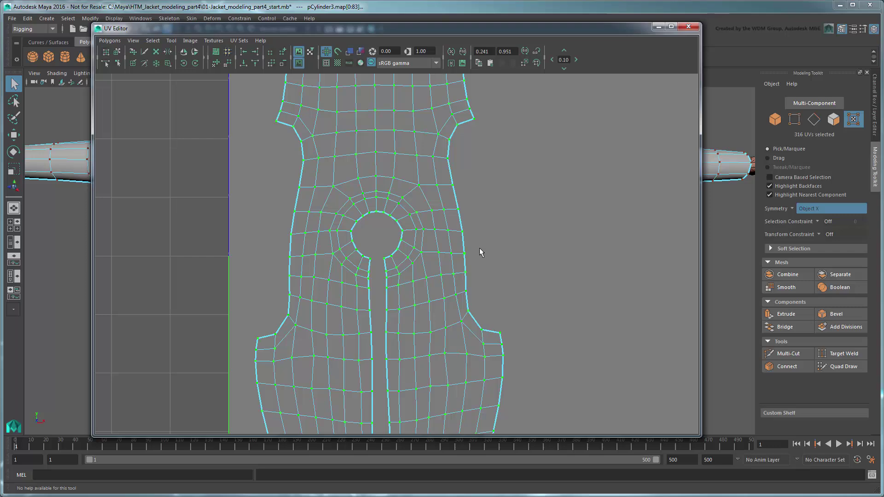
# - Select the edge loop around the collar and cut the UVs along it
pyautogui.scroll(5, 479, 248)
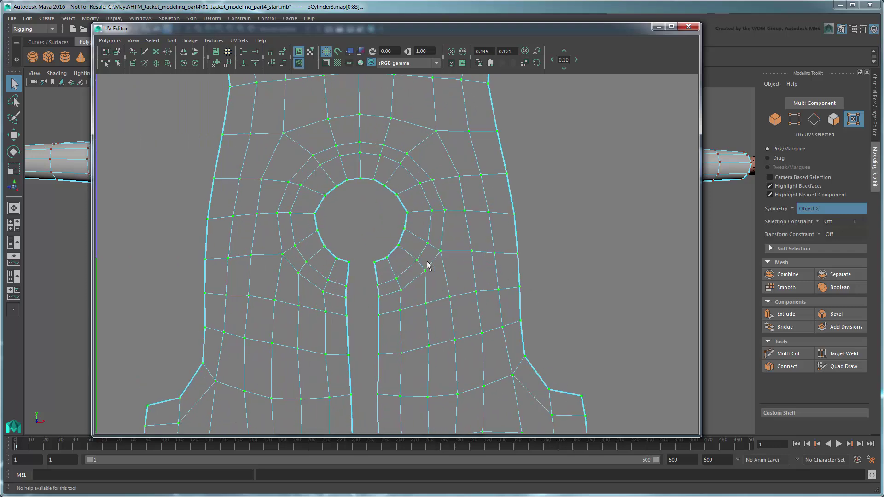
pyautogui.moveTo(422, 215); pyautogui.dragTo(424, 192, button='right')
pyautogui.click(397, 279)
pyautogui.doubleClick(397, 279)
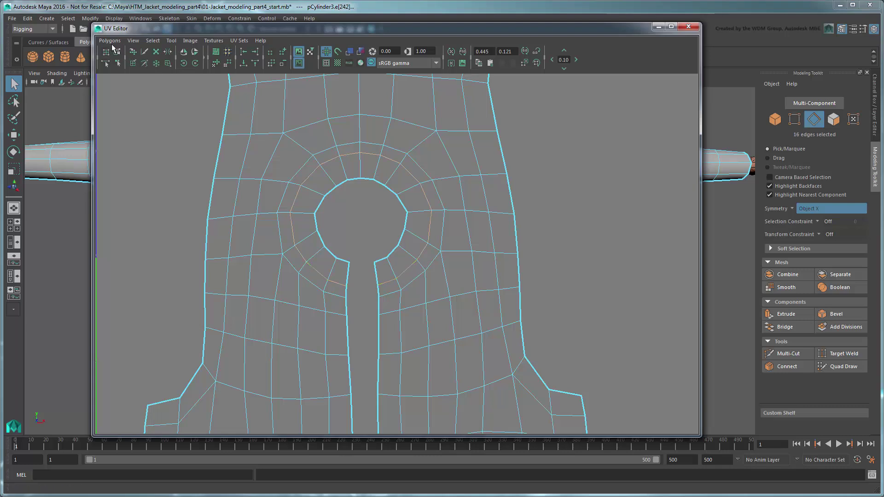
pyautogui.click(111, 40)
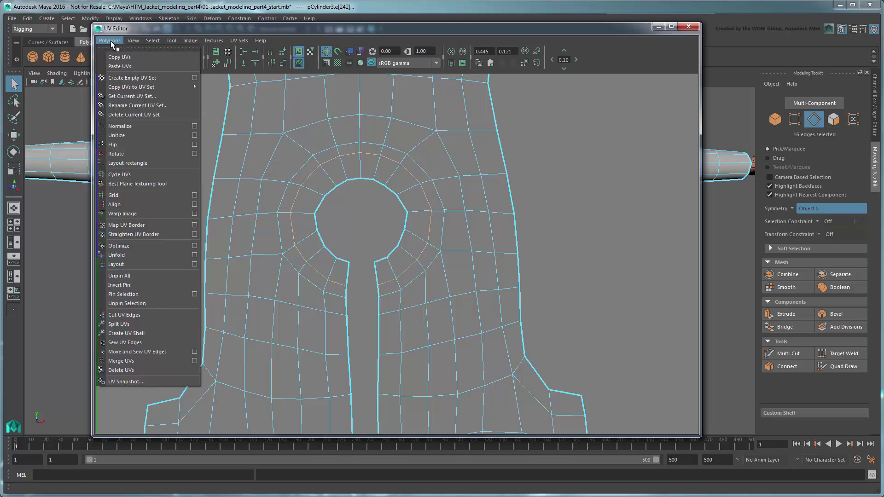
pyautogui.click(186, 315)
# - Convert the selection to the collar's UV shell and move it out beside the torso shell
pyautogui.keyDown('ctrl'); pyautogui.moveTo(385, 270); pyautogui.dragTo(393, 294, button='right'); pyautogui.keyUp('ctrl')
pyautogui.moveTo(396, 260)
pyautogui.keyDown('ctrl'); pyautogui.mouseDown(button='right')
pyautogui.moveTo(462, 264)
pyautogui.moveTo(400, 263)
pyautogui.mouseUp(button='right'); pyautogui.keyUp('ctrl')
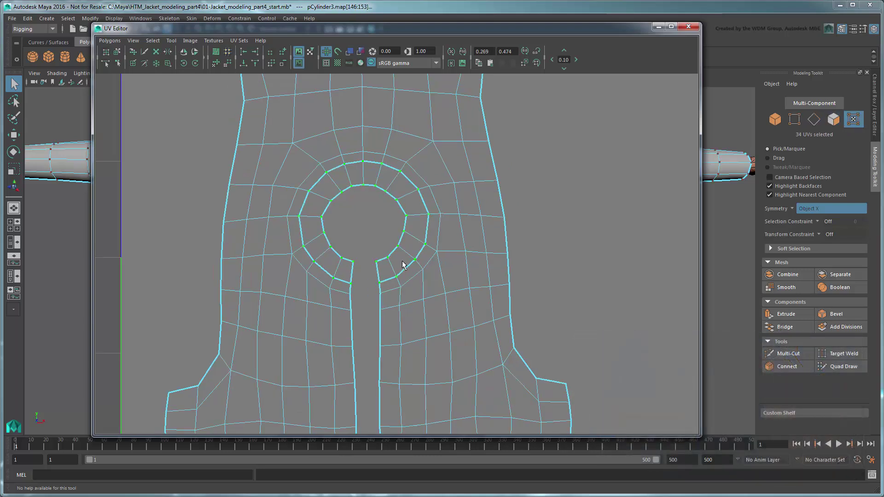
pyautogui.scroll(-5, 403, 265)
pyautogui.press('w')
pyautogui.moveTo(382, 240); pyautogui.dragTo(540, 201)
# - Unfold the collar shell and rotate it so the strip lies horizontally
pyautogui.keyDown('alt'); pyautogui.moveTo(567, 227); pyautogui.dragTo(621, 216, button='right'); pyautogui.keyUp('alt')
pyautogui.keyDown('alt'); pyautogui.moveTo(621, 217); pyautogui.dragTo(353, 289, button='middle'); pyautogui.keyUp('alt')
pyautogui.keyDown('alt'); pyautogui.moveTo(354, 289); pyautogui.dragTo(360, 286, button='right'); pyautogui.keyUp('alt')
pyautogui.click(109, 41)
pyautogui.click(138, 255)
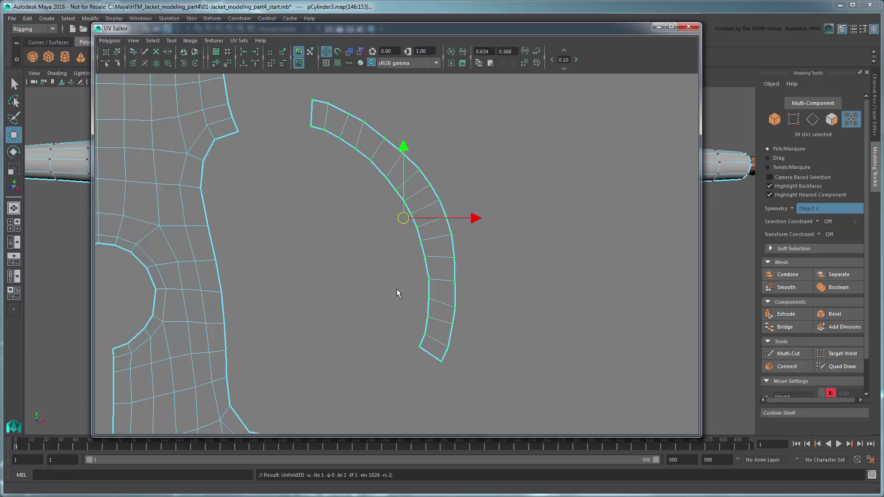
pyautogui.press('e')
pyautogui.moveTo(432, 181); pyautogui.dragTo(466, 304)
pyautogui.press('q')
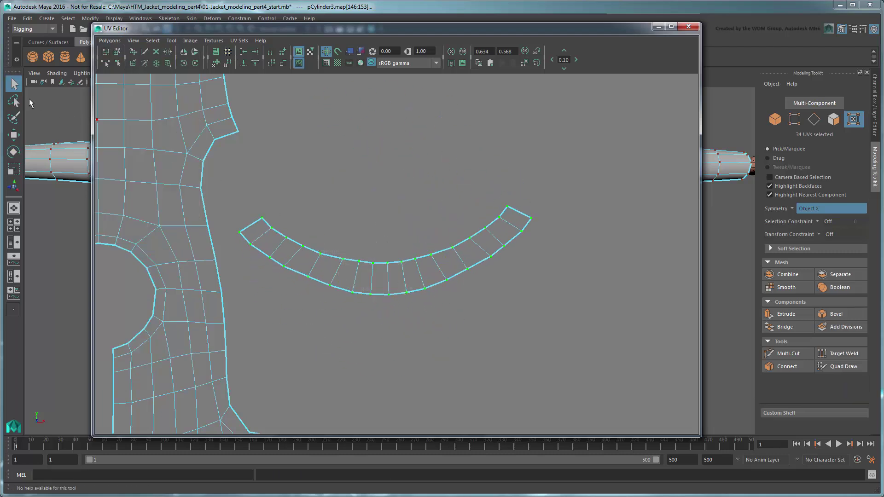
# - Lasso the collar strip's upper and lower UV rows in turn and align each row into a straight horizontal line
pyautogui.click(17, 100)
pyautogui.moveTo(248, 210)
pyautogui.mouseDown()
pyautogui.moveTo(355, 272)
pyautogui.moveTo(472, 246)
pyautogui.moveTo(517, 192)
pyautogui.moveTo(403, 170)
pyautogui.mouseUp()
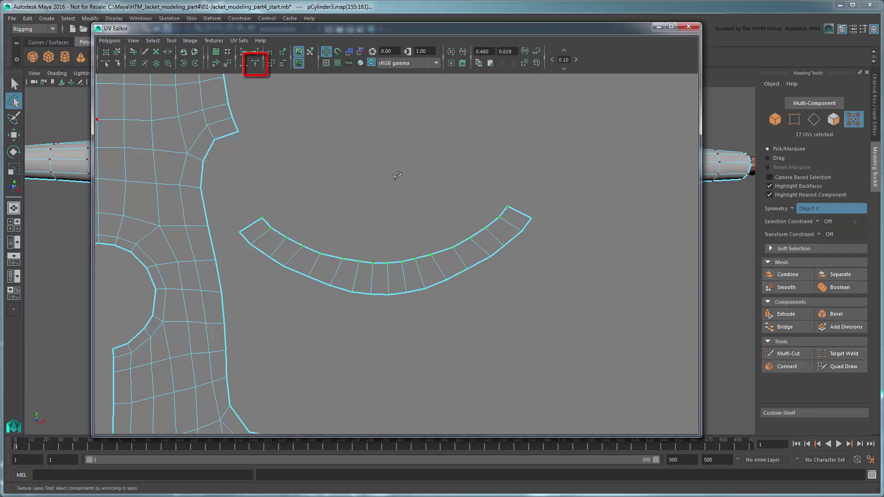
pyautogui.click(253, 69)
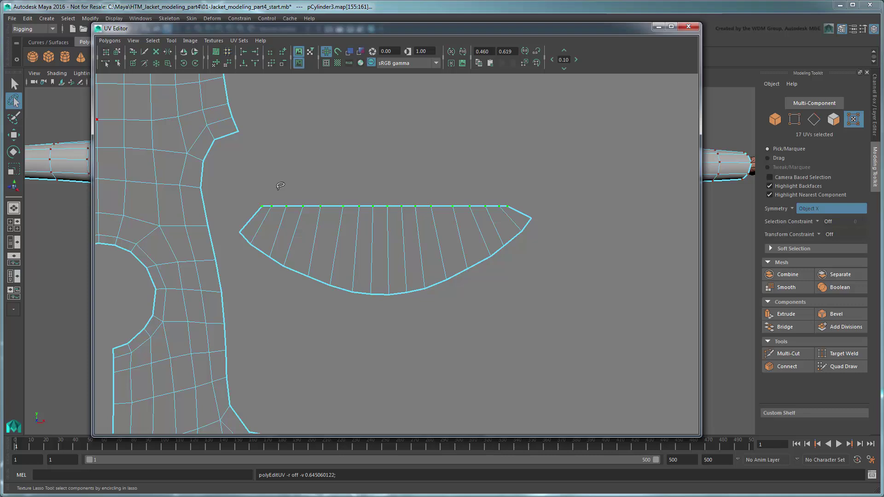
pyautogui.moveTo(237, 213)
pyautogui.mouseDown()
pyautogui.moveTo(518, 221)
pyautogui.moveTo(352, 329)
pyautogui.moveTo(242, 237)
pyautogui.moveTo(232, 218)
pyautogui.mouseUp()
pyautogui.click(255, 63)
# - Move the collar's lower UV row down and narrow it to match the upper row's width
pyautogui.press('w')
pyautogui.moveTo(386, 148); pyautogui.dragTo(386, 171)
pyautogui.press('r')
pyautogui.moveTo(453, 245); pyautogui.dragTo(443, 245)
pyautogui.press('q')
# - Align each pair of upper and lower collar UVs in U so the strip's cross edges are vertical
pyautogui.moveTo(280, 194); pyautogui.dragTo(293, 253)
pyautogui.click(245, 54)
pyautogui.moveTo(310, 198); pyautogui.dragTo(296, 254)
pyautogui.click(244, 54)
pyautogui.moveTo(328, 198); pyautogui.dragTo(366, 270)
pyautogui.click(245, 55)
pyautogui.click(245, 54)
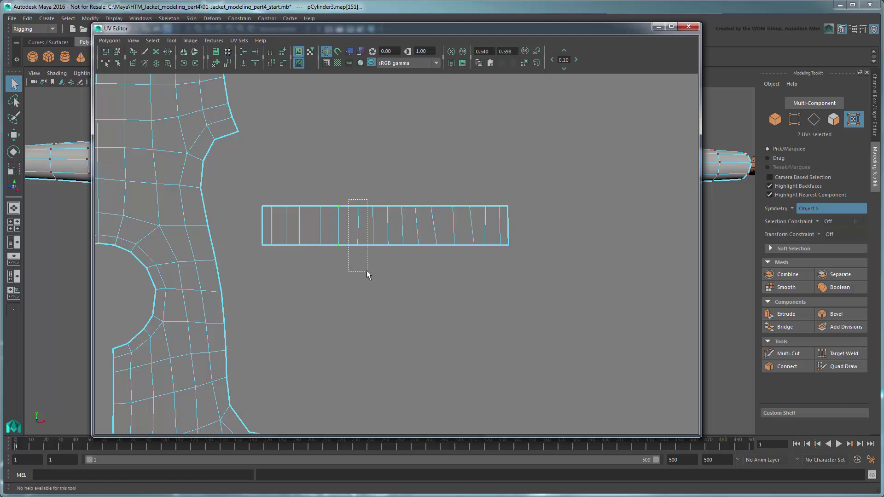
pyautogui.click(244, 53)
pyautogui.moveTo(367, 202); pyautogui.dragTo(381, 259)
pyautogui.click(255, 53)
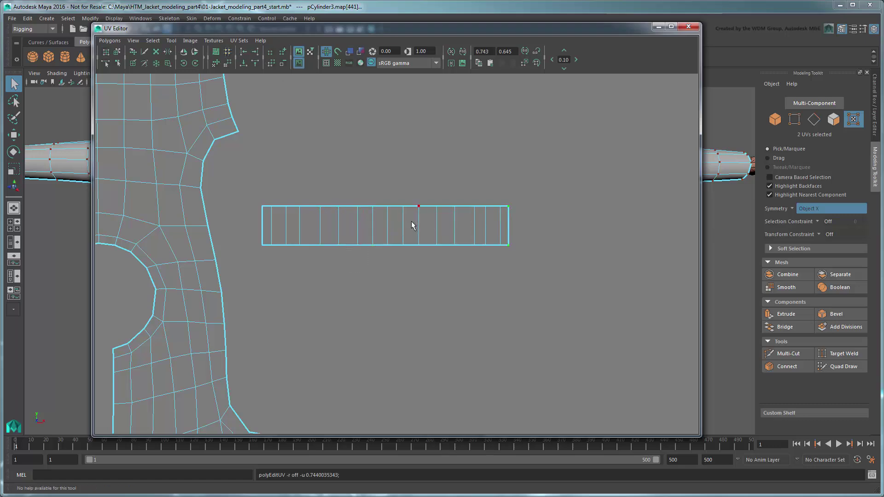
# - Clear the UV selection and display the jacket's UV shells shaded
pyautogui.scroll(-5, 408, 217)
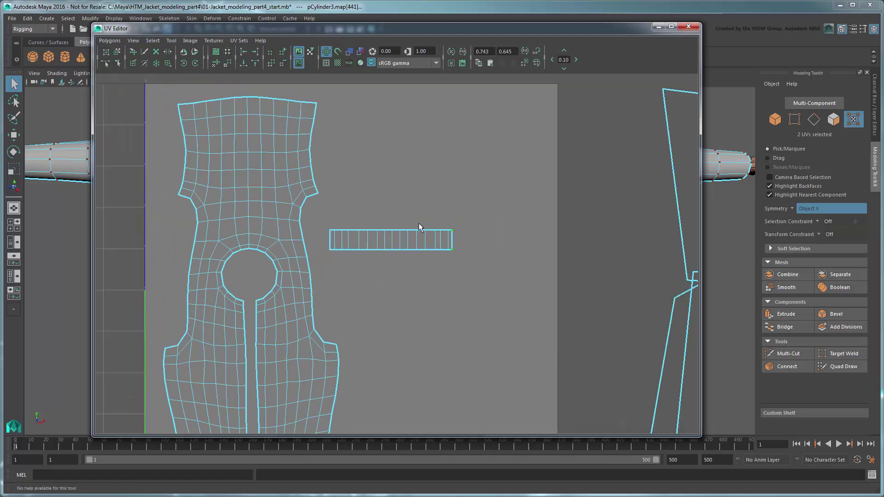
pyautogui.keyDown('alt'); pyautogui.moveTo(421, 220); pyautogui.dragTo(459, 199, button='middle'); pyautogui.keyUp('alt')
pyautogui.click(508, 293)
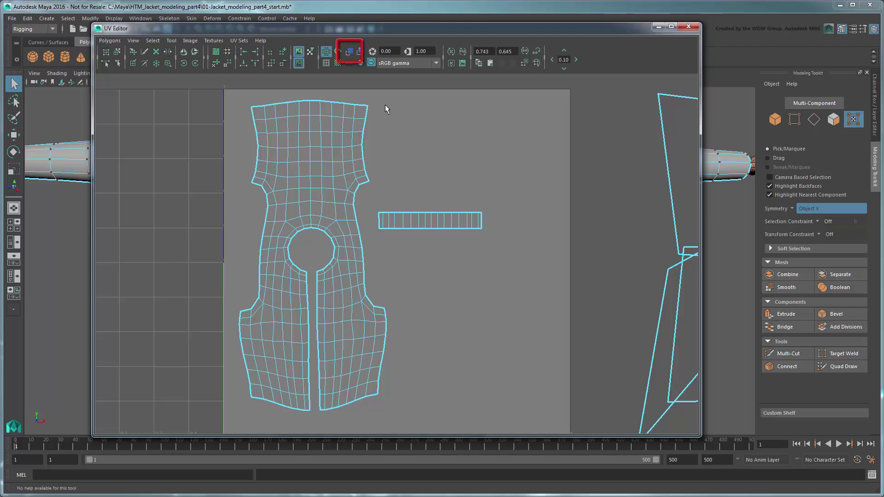
pyautogui.click(350, 53)
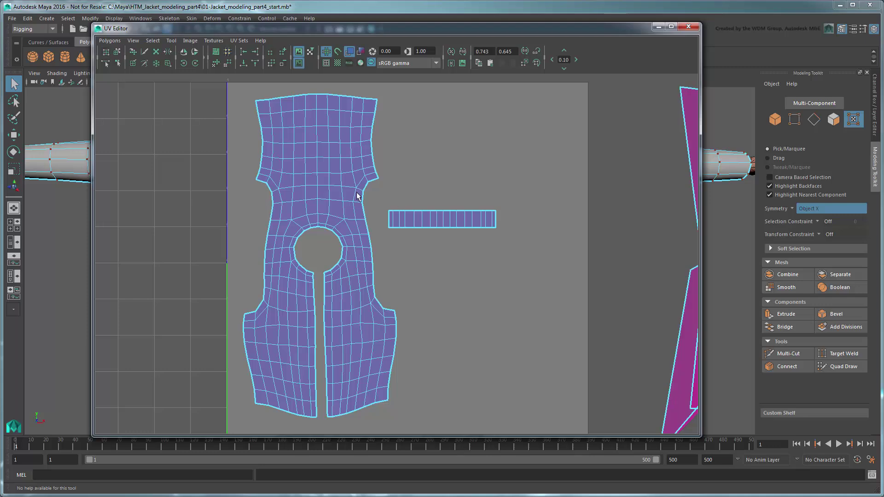
# - Move the torso and collar UV shells sideways out of the 0 to 1 UV square
pyautogui.moveTo(233, 95); pyautogui.dragTo(588, 424)
pyautogui.scroll(-2, 402, 296)
pyautogui.press('w')
pyautogui.moveTo(450, 256); pyautogui.dragTo(231, 256)
pyautogui.click(407, 264)
pyautogui.click(658, 28)
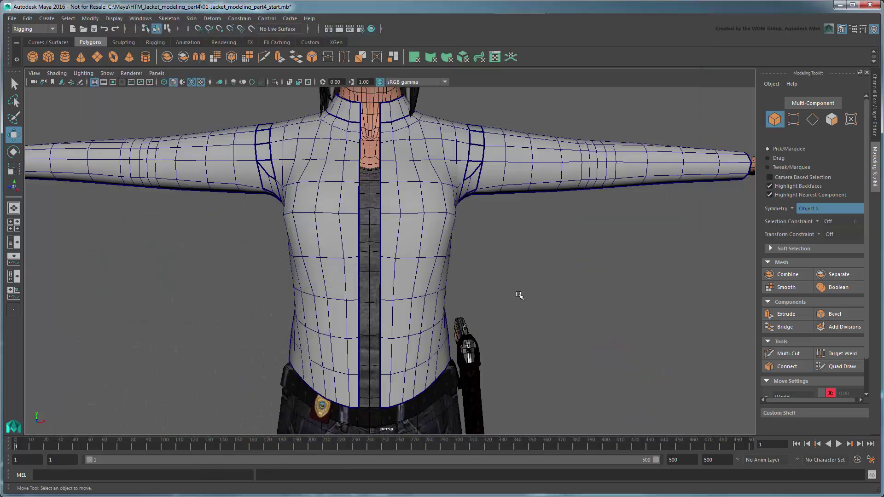
# - Select all the faces of both jacket sleeves, adding the missed faces around the shoulders and armpits
pyautogui.press('q')
pyautogui.keyDown('alt'); pyautogui.moveTo(614, 328); pyautogui.dragTo(571, 295, button='right'); pyautogui.keyUp('alt')
pyautogui.moveTo(575, 176); pyautogui.dragTo(576, 207, button='right')
pyautogui.moveTo(706, 137); pyautogui.dragTo(405, 248)
pyautogui.keyDown('alt'); pyautogui.moveTo(405, 248); pyautogui.dragTo(465, 244, button='right'); pyautogui.keyUp('alt')
pyautogui.keyDown('shift'); pyautogui.click(473, 229); pyautogui.keyUp('shift')
pyautogui.keyDown('alt'); pyautogui.moveTo(512, 248); pyautogui.dragTo(442, 231); pyautogui.keyUp('alt')
pyautogui.keyDown('shift'); pyautogui.click(441, 219); pyautogui.keyUp('shift')
pyautogui.keyDown('alt'); pyautogui.moveTo(474, 179); pyautogui.dragTo(406, 242); pyautogui.keyUp('alt')
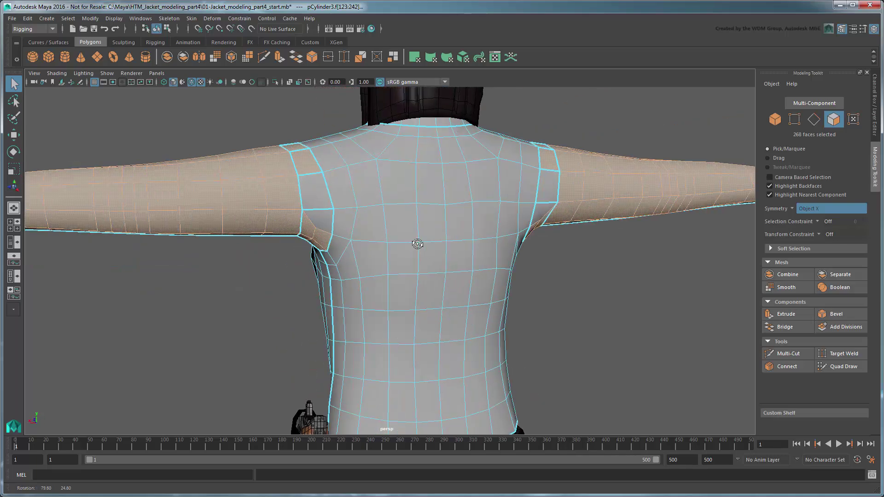
pyautogui.keyDown('shift'); pyautogui.click(548, 188); pyautogui.keyUp('shift')
pyautogui.keyDown('shift'); pyautogui.click(543, 211); pyautogui.keyUp('shift')
pyautogui.keyDown('alt'); pyautogui.moveTo(456, 291); pyautogui.dragTo(414, 288, button='right'); pyautogui.keyUp('alt')
pyautogui.keyDown('alt'); pyautogui.moveTo(487, 289); pyautogui.dragTo(272, 292); pyautogui.keyUp('alt')
pyautogui.keyDown('alt'); pyautogui.moveTo(394, 306); pyautogui.dragTo(393, 290, button='middle'); pyautogui.keyUp('alt')
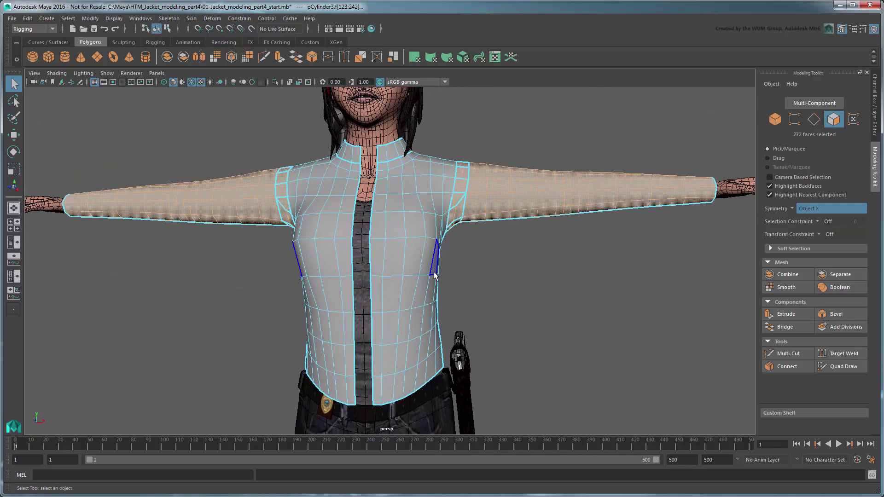
# - Apply a cylindrical UV projection to the selected sleeve faces and set its Rotate Z to 90
pyautogui.click(431, 57)
pyautogui.scroll(-4, 525, 253)
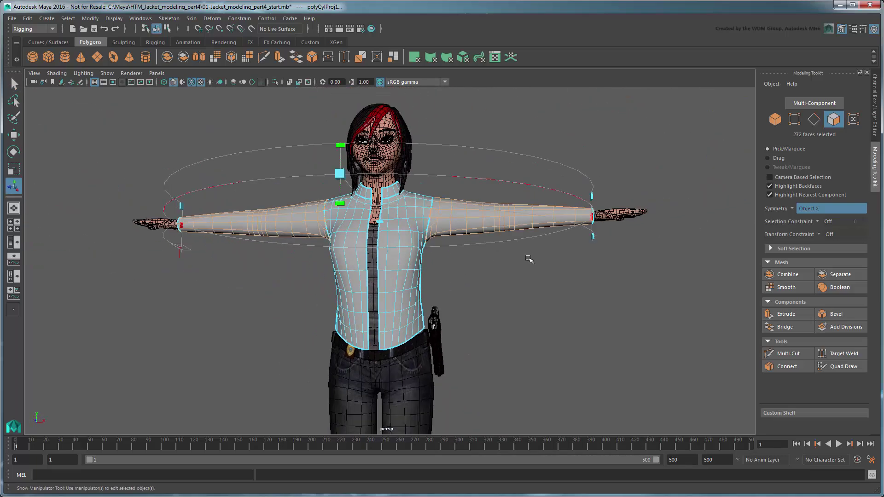
pyautogui.click(875, 122)
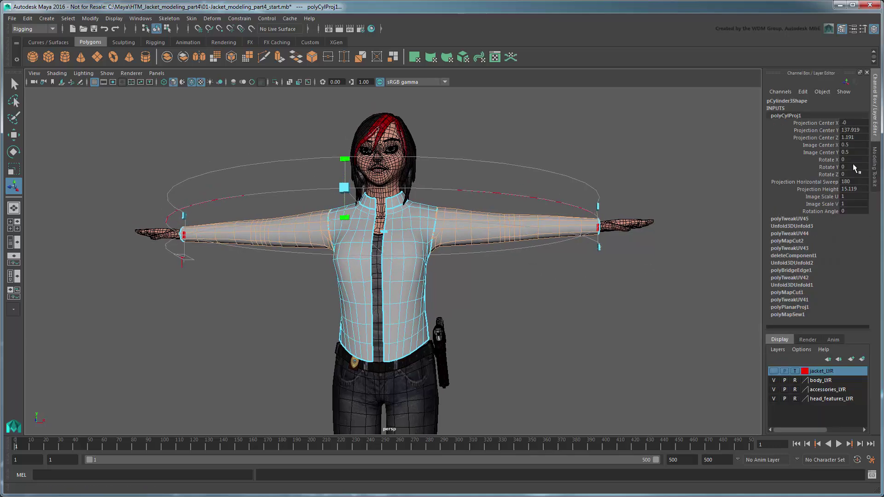
pyautogui.write('90')
pyautogui.press('Return')
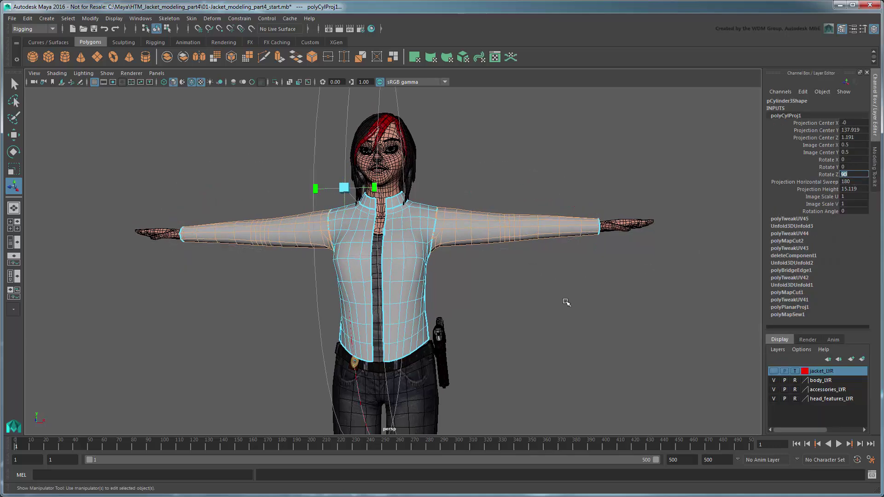
# - Stretch the cylindrical projection along both arms to a projection height of about 135.25 so it spans the sleeves
pyautogui.scroll(-1, 458, 245)
pyautogui.scroll(-3, 458, 245)
pyautogui.keyDown('alt'); pyautogui.moveTo(458, 245); pyautogui.dragTo(474, 249); pyautogui.keyUp('alt')
pyautogui.moveTo(402, 226); pyautogui.dragTo(555, 227)
pyautogui.keyDown('alt'); pyautogui.moveTo(432, 247); pyautogui.dragTo(344, 241); pyautogui.keyUp('alt')
pyautogui.keyDown('alt'); pyautogui.moveTo(435, 256); pyautogui.dragTo(462, 259); pyautogui.keyUp('alt')
pyautogui.moveTo(529, 240); pyautogui.dragTo(521, 240)
pyautogui.scroll(5, 461, 288)
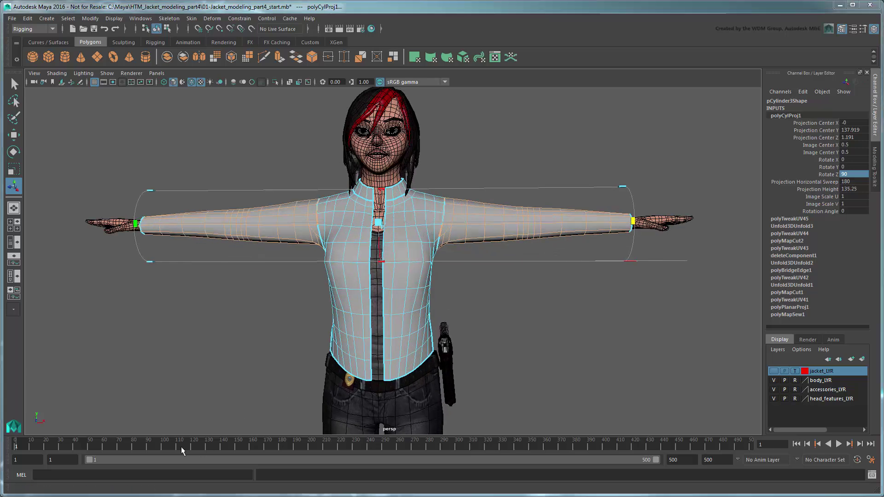
# - Display the checkered tiles on the jacket's UVs and examine the seam on the back of the sleeve
pyautogui.hotkey('alt', 'Tab')
pyautogui.click(337, 63)
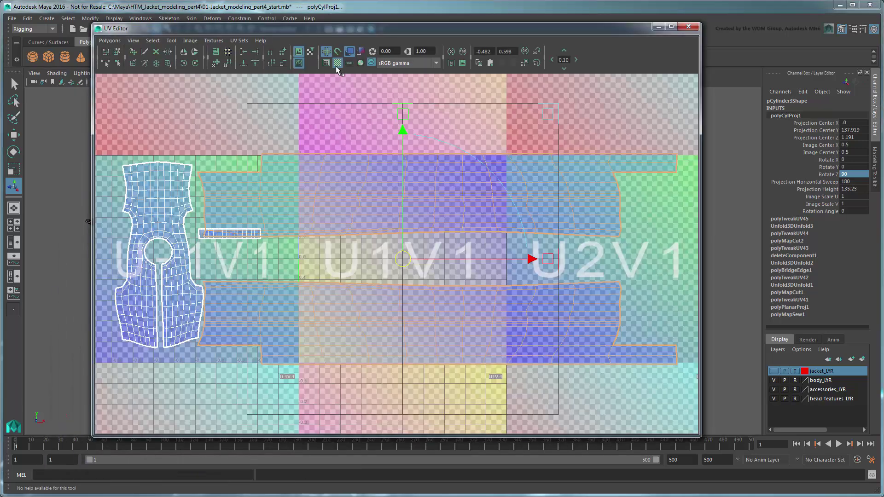
pyautogui.click(657, 26)
pyautogui.scroll(5, 572, 300)
pyautogui.keyDown('alt'); pyautogui.moveTo(536, 340); pyautogui.dragTo(493, 340); pyautogui.keyUp('alt')
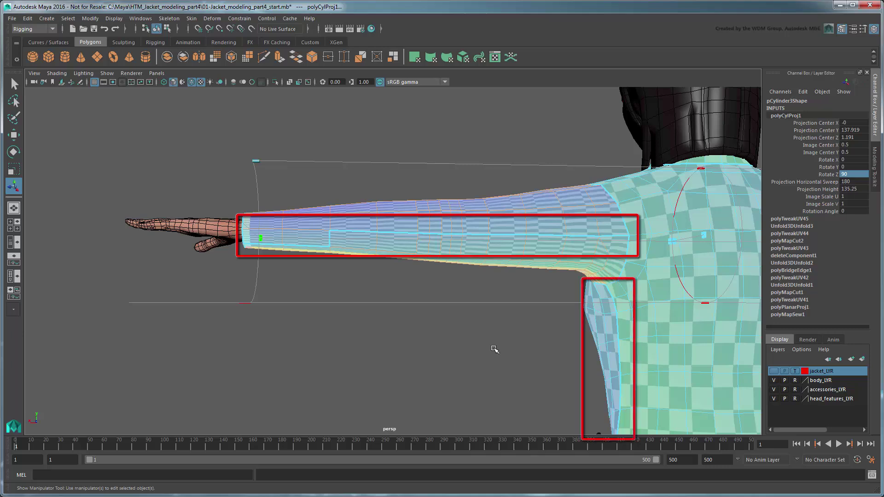
# - Select the UV border edges along the back of the sleeve from cuff to shoulder and sew them together
pyautogui.moveTo(444, 212); pyautogui.dragTo(444, 200, button='right')
pyautogui.click(271, 245)
pyautogui.keyDown('shift'); pyautogui.click(306, 246); pyautogui.keyUp('shift')
pyautogui.keyDown('shift'); pyautogui.click(331, 239); pyautogui.keyUp('shift')
pyautogui.keyDown('shift'); pyautogui.click(358, 231); pyautogui.keyUp('shift')
pyautogui.keyDown('shift'); pyautogui.click(405, 231); pyautogui.keyUp('shift')
pyautogui.moveTo(426, 231); pyautogui.dragTo(629, 236)
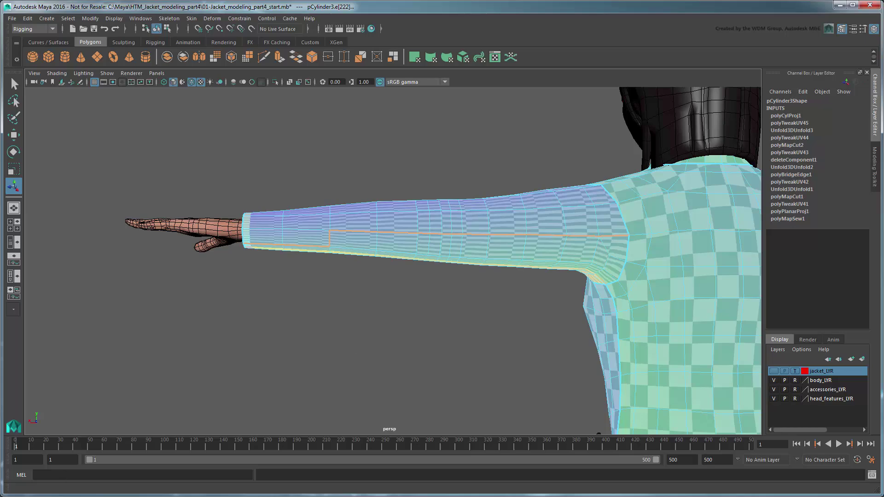
pyautogui.click(100, 479)
pyautogui.click(117, 42)
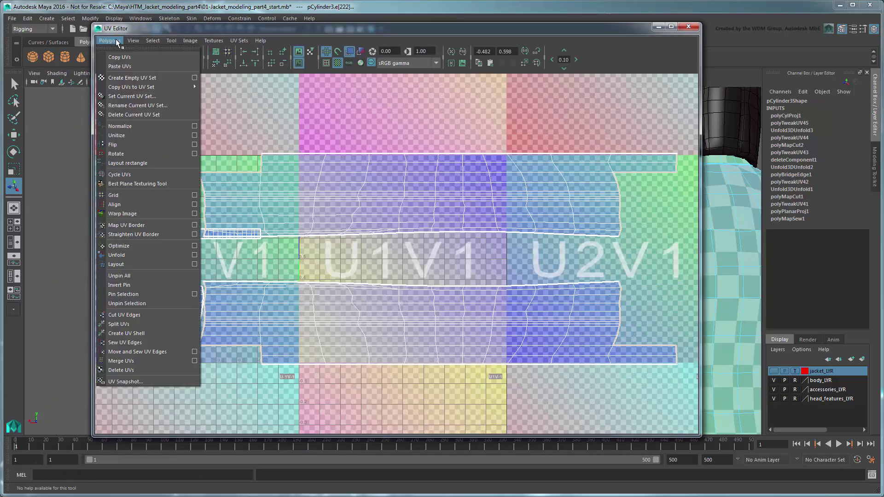
pyautogui.click(182, 342)
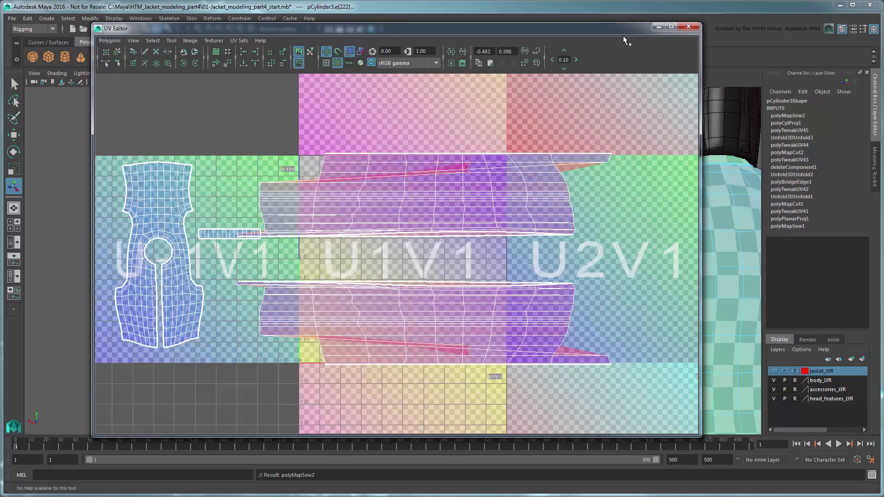
# - Select the lengthwise edge loop along the underside of the sleeve and cut its UV edges
pyautogui.click(658, 28)
pyautogui.click(466, 343)
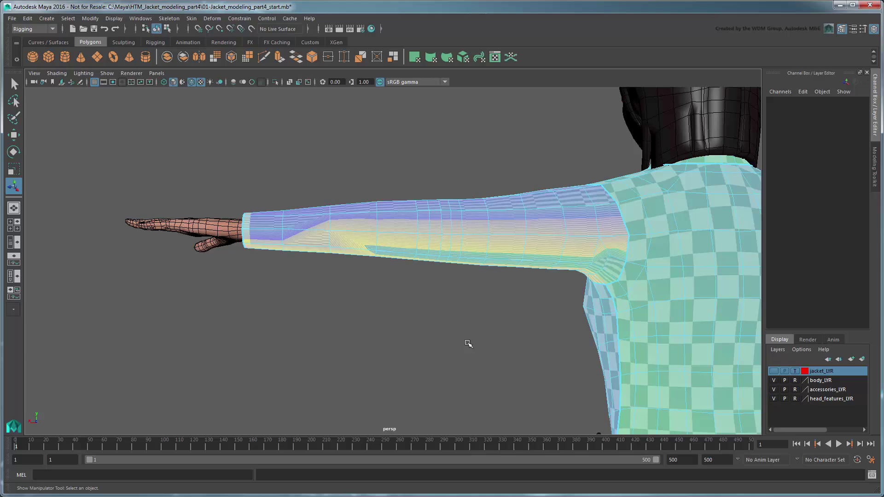
pyautogui.keyDown('alt'); pyautogui.moveTo(467, 343); pyautogui.dragTo(539, 327); pyautogui.keyUp('alt')
pyautogui.press('q')
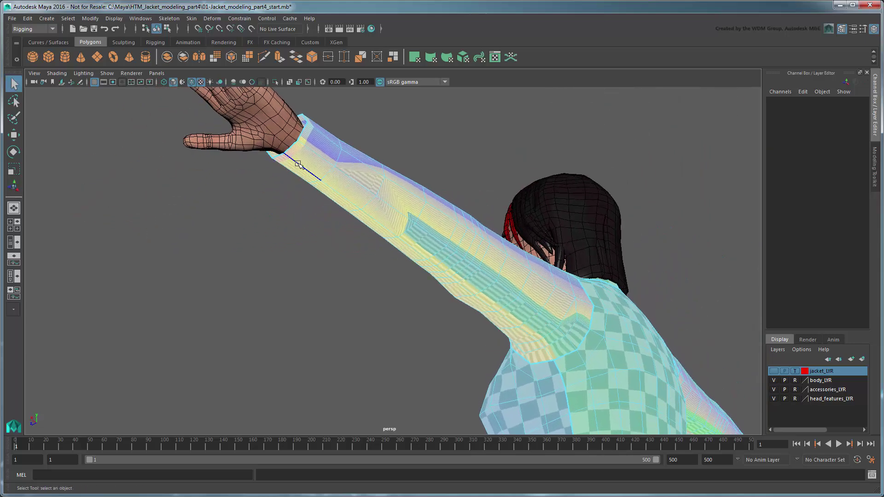
pyautogui.click(297, 163)
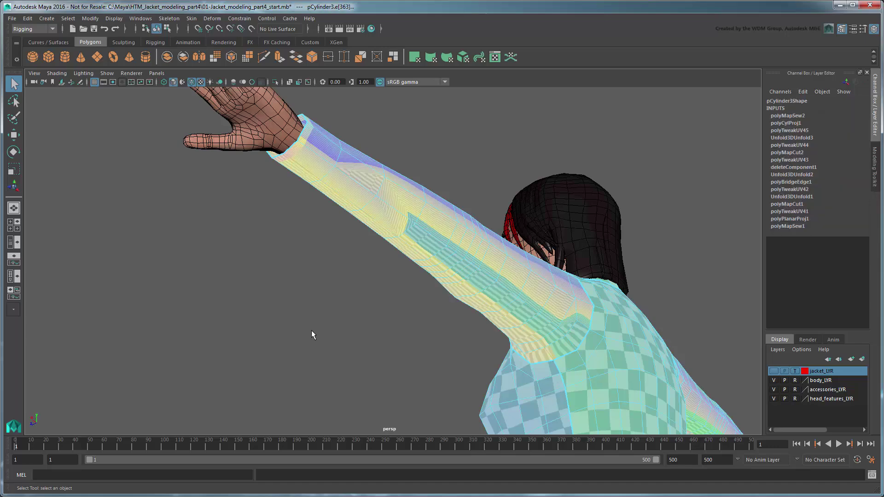
pyautogui.click(99, 495)
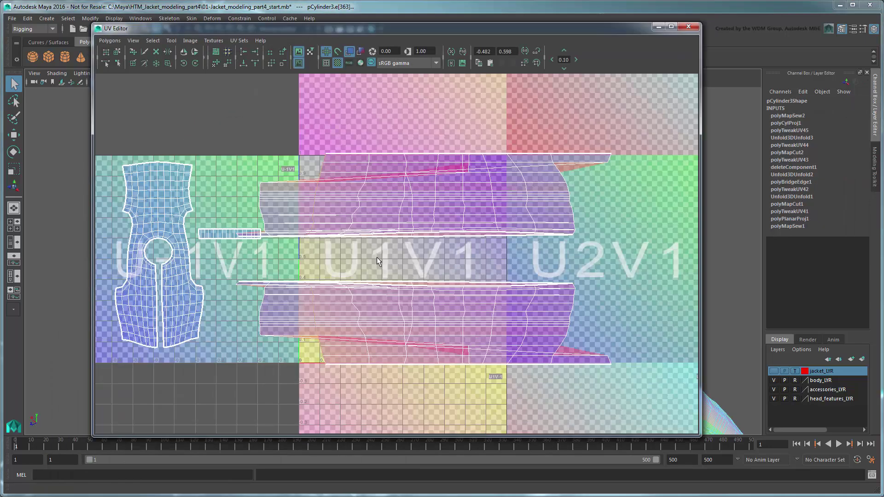
pyautogui.click(110, 41)
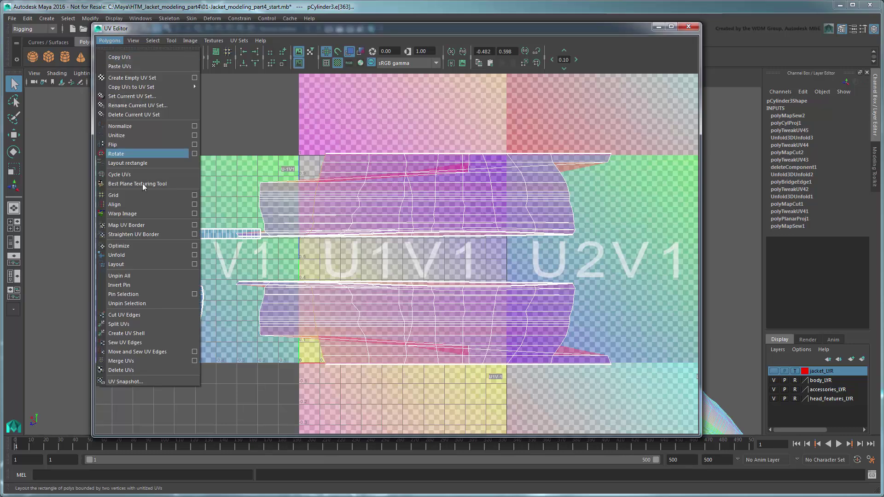
pyautogui.click(169, 315)
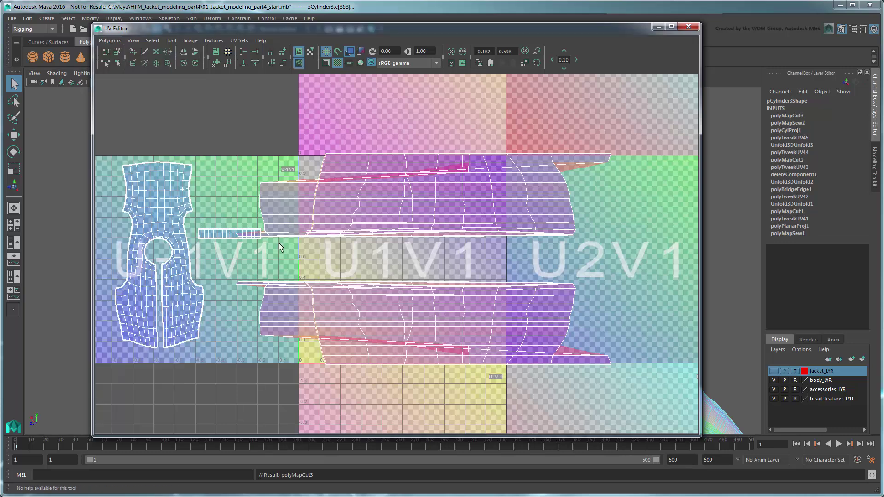
# - Select the UVs of both sleeve shells, unfold them and turn off the checkered tiles
pyautogui.rightClick(366, 203)
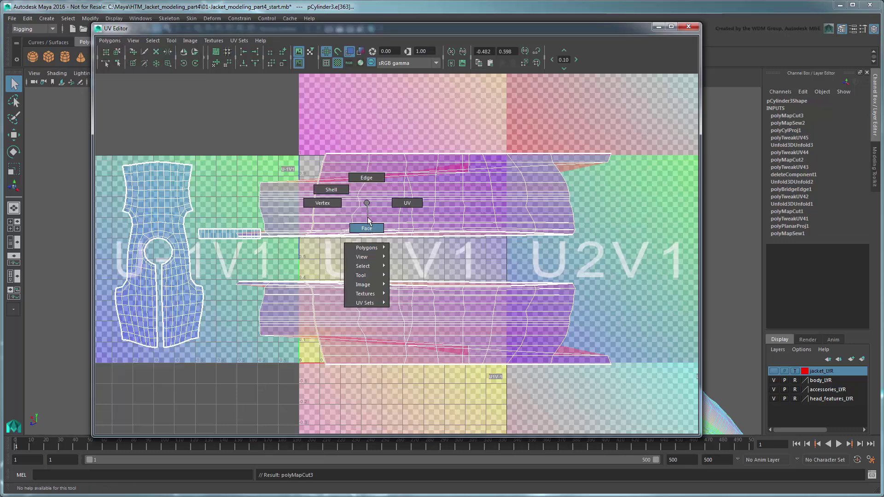
pyautogui.moveTo(368, 221); pyautogui.dragTo(368, 224, button='right')
pyautogui.click(382, 331)
pyautogui.keyDown('shift'); pyautogui.doubleClick(383, 328); pyautogui.keyUp('shift')
pyautogui.keyDown('ctrl'); pyautogui.moveTo(382, 308); pyautogui.dragTo(458, 311, button='right'); pyautogui.keyUp('ctrl')
pyautogui.click(110, 41)
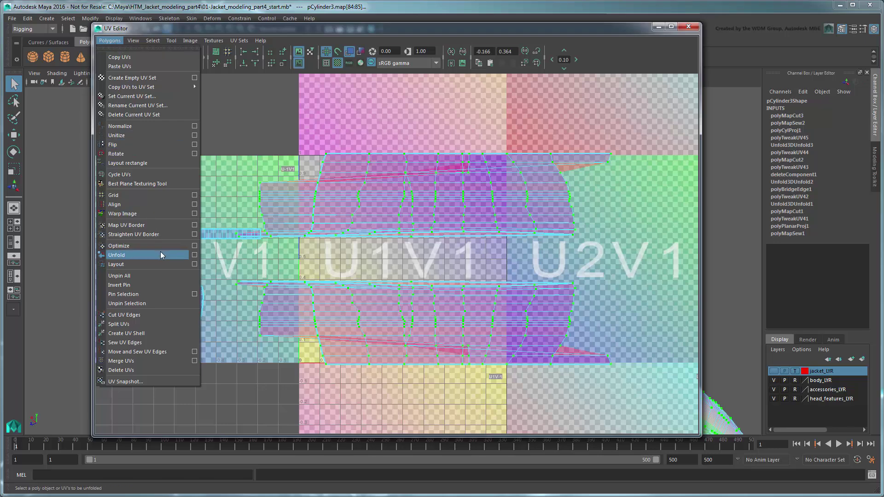
pyautogui.click(174, 258)
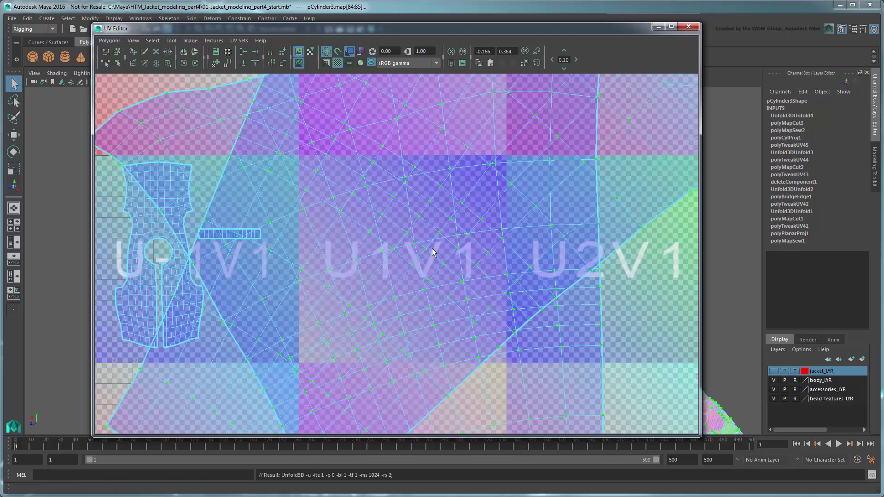
pyautogui.scroll(-5, 433, 250)
pyautogui.click(338, 64)
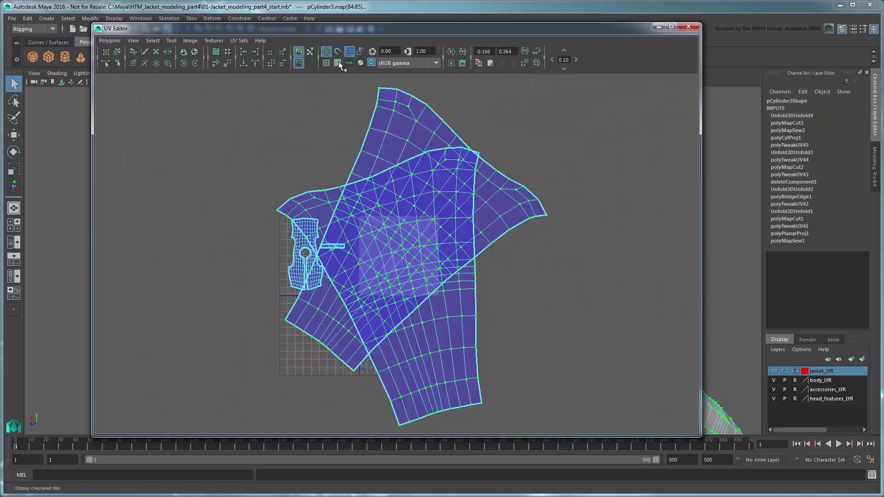
# - Move the two sleeve shells away from the torso and pull one off the other so they no longer overlap
pyautogui.press('w')
pyautogui.moveTo(420, 255); pyautogui.dragTo(554, 247)
pyautogui.moveTo(500, 245); pyautogui.dragTo(500, 273, button='right')
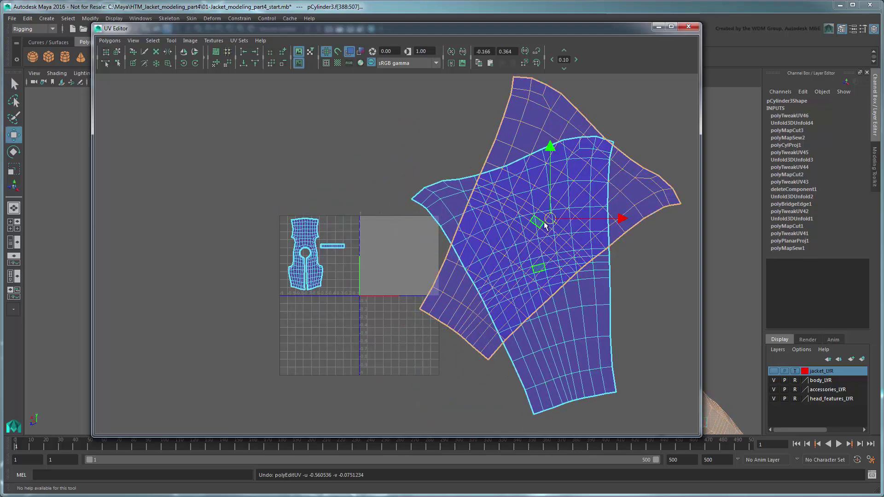
pyautogui.keyDown('ctrl'); pyautogui.moveTo(548, 220); pyautogui.dragTo(617, 222, button='right'); pyautogui.keyUp('ctrl')
pyautogui.moveTo(547, 221); pyautogui.dragTo(381, 404)
# - Scale the sleeve shells down and place them side by side inside the 0 to 1 UV square
pyautogui.moveTo(420, 350); pyautogui.dragTo(419, 383, button='right')
pyautogui.click(411, 336)
pyautogui.press('r')
pyautogui.keyDown('ctrl'); pyautogui.moveTo(517, 286); pyautogui.dragTo(584, 288, button='right'); pyautogui.keyUp('ctrl')
pyautogui.moveTo(433, 339); pyautogui.dragTo(404, 244)
pyautogui.press('w')
pyautogui.scroll(6, 399, 235)
pyautogui.click(454, 309)
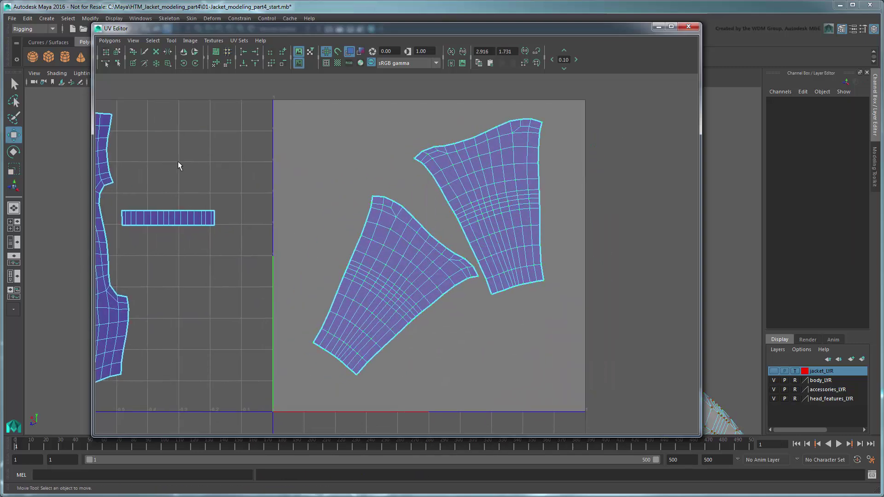
# - Lasso the lower sleeve shell, rotate it until it lies horizontally and move it into the UV square's lower-left corner
pyautogui.click(13, 101)
pyautogui.moveTo(364, 184)
pyautogui.mouseDown()
pyautogui.moveTo(466, 253)
pyautogui.moveTo(391, 352)
pyautogui.moveTo(303, 244)
pyautogui.mouseUp()
pyautogui.press('e')
pyautogui.moveTo(416, 215); pyautogui.dragTo(446, 273)
pyautogui.press('w')
pyautogui.moveTo(380, 278); pyautogui.dragTo(358, 343)
# - Rotate the other sleeve shell to lie horizontally in the upper part of the UV square and save the scene
pyautogui.click(15, 102)
pyautogui.moveTo(456, 107)
pyautogui.mouseDown()
pyautogui.moveTo(467, 280)
pyautogui.moveTo(589, 134)
pyautogui.mouseUp()
pyautogui.press('e')
pyautogui.moveTo(519, 154)
pyautogui.mouseDown()
pyautogui.moveTo(483, 139)
pyautogui.moveTo(440, 145)
pyautogui.mouseUp()
pyautogui.press('w')
pyautogui.moveTo(488, 185); pyautogui.dragTo(481, 178)
pyautogui.press('q')
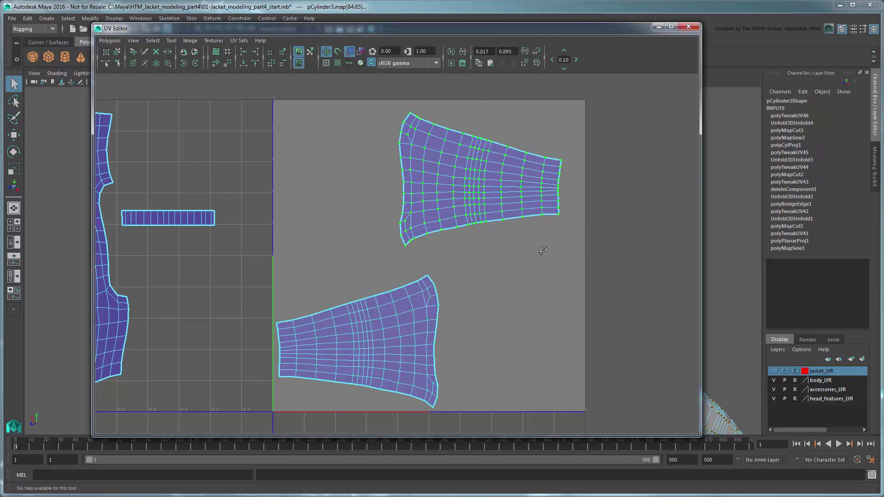
pyautogui.hotkey('ctrl', 's')
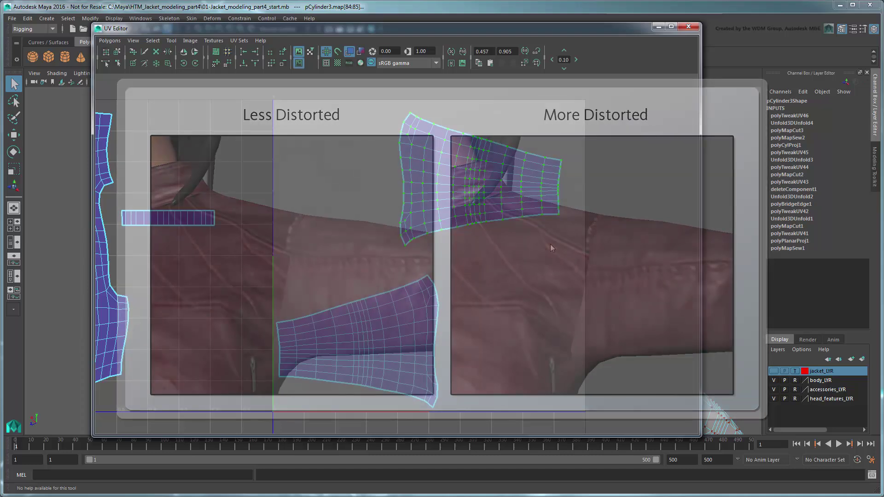
# - Lasso the top UV row of the upper sleeve shell and align it to its maximum V
pyautogui.scroll(3, 550, 244)
pyautogui.keyDown('alt'); pyautogui.moveTo(551, 244); pyautogui.dragTo(470, 302, button='middle'); pyautogui.keyUp('alt')
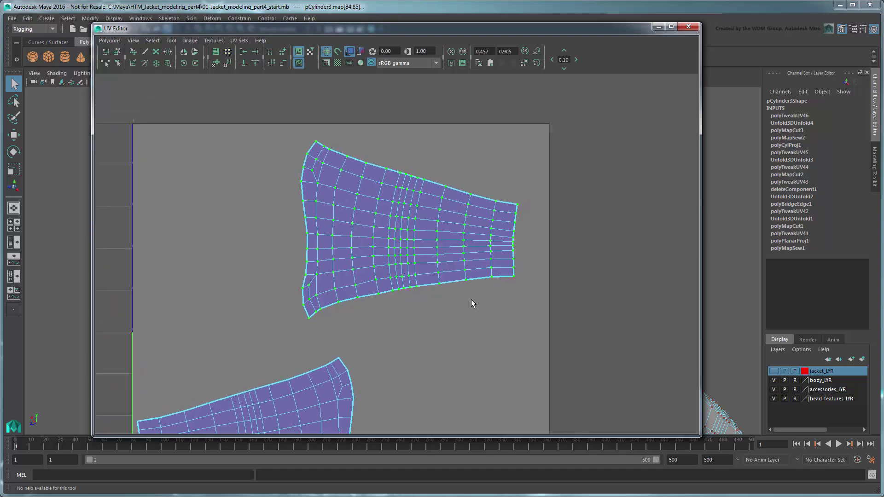
pyautogui.scroll(1, 474, 303)
pyautogui.click(14, 101)
pyautogui.moveTo(297, 123)
pyautogui.mouseDown()
pyautogui.moveTo(364, 155)
pyautogui.moveTo(539, 203)
pyautogui.moveTo(479, 142)
pyautogui.moveTo(328, 110)
pyautogui.mouseUp()
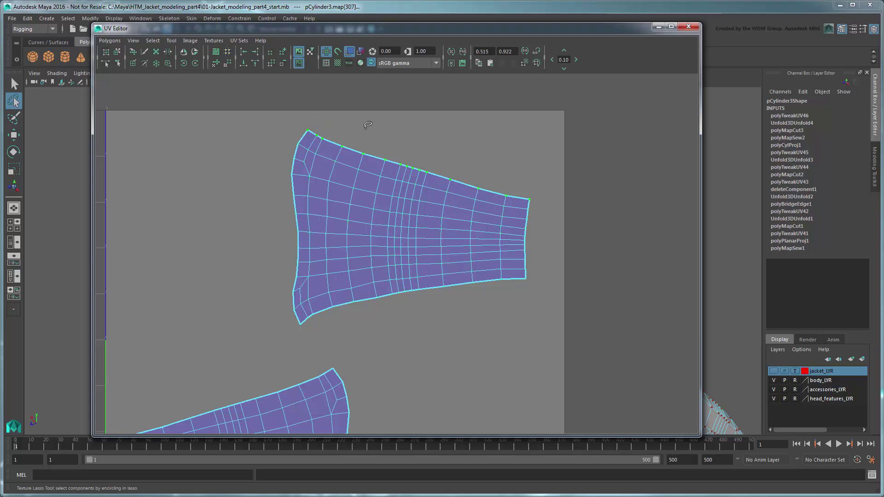
pyautogui.click(255, 63)
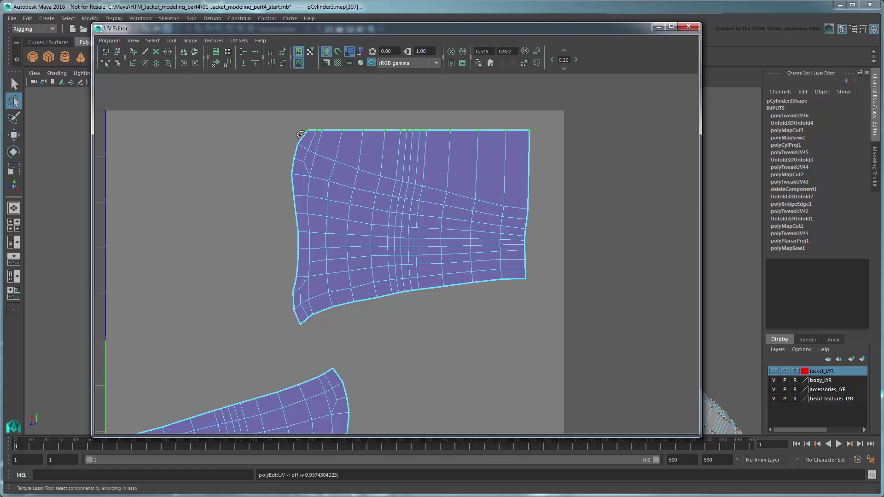
# - Lasso each remaining lengthwise UV row of the upper sleeve shell and align it in V into a straight horizontal line
pyautogui.click(303, 159)
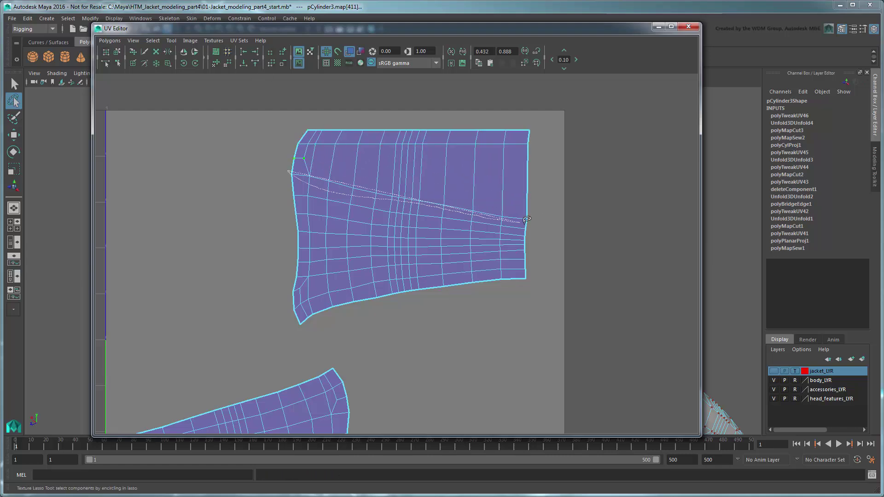
pyautogui.moveTo(543, 218); pyautogui.dragTo(548, 216)
pyautogui.click(256, 65)
pyautogui.moveTo(290, 187); pyautogui.dragTo(564, 224)
pyautogui.click(256, 65)
pyautogui.moveTo(289, 210); pyautogui.dragTo(402, 209)
pyautogui.moveTo(402, 208); pyautogui.dragTo(369, 226)
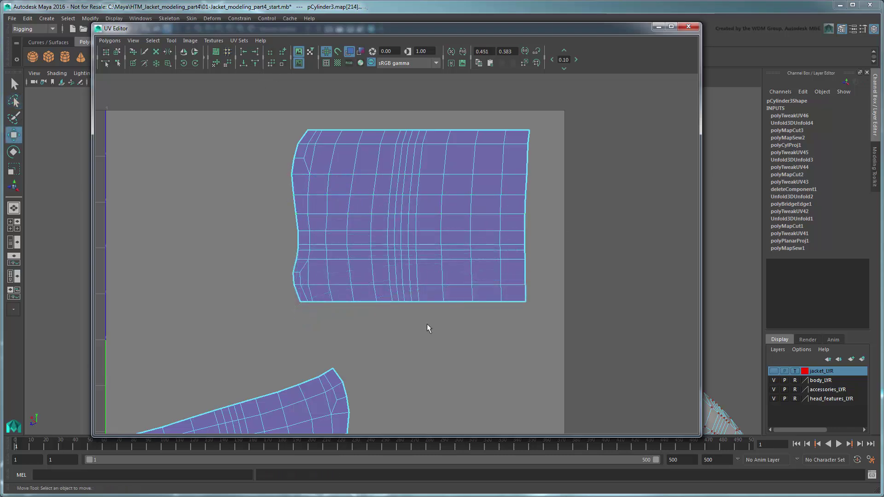
pyautogui.click(434, 324)
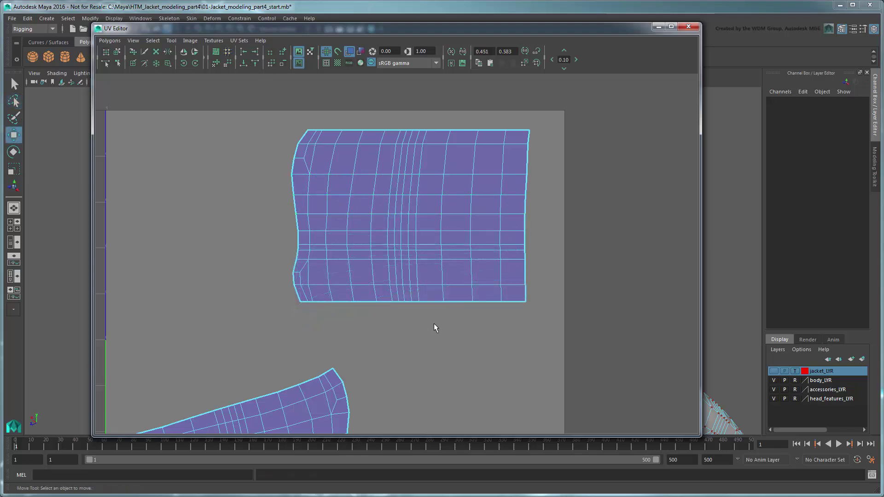
# - Align each UV column of the upper sleeve shell to its maximum U and adjust the shoulder-end column horizontally
pyautogui.moveTo(531, 120)
pyautogui.mouseDown()
pyautogui.moveTo(515, 323)
pyautogui.moveTo(500, 292)
pyautogui.mouseUp()
pyautogui.click(256, 53)
pyautogui.moveTo(489, 122); pyautogui.dragTo(451, 325)
pyautogui.moveTo(459, 126); pyautogui.dragTo(428, 314)
pyautogui.click(255, 53)
pyautogui.moveTo(371, 216); pyautogui.dragTo(366, 216)
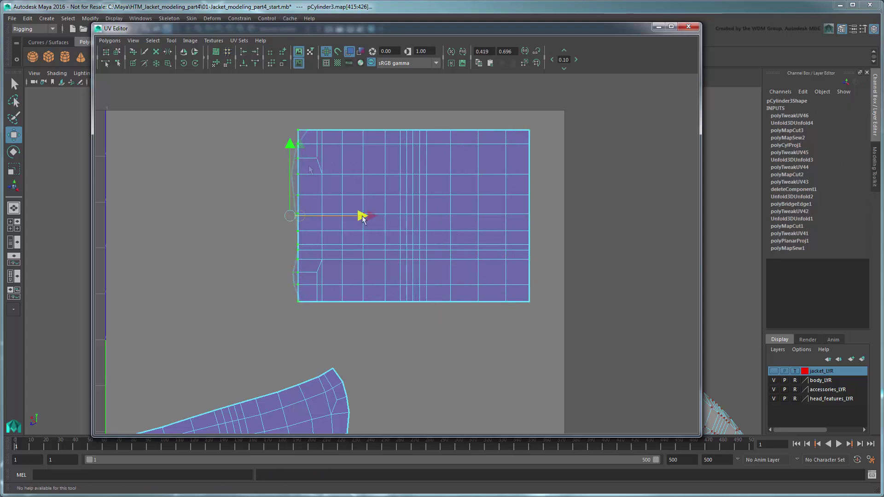
# - Scale the whole straightened sleeve shell down in V to about half its height
pyautogui.moveTo(254, 110); pyautogui.dragTo(595, 351)
pyautogui.press('r')
pyautogui.moveTo(420, 148); pyautogui.dragTo(421, 178)
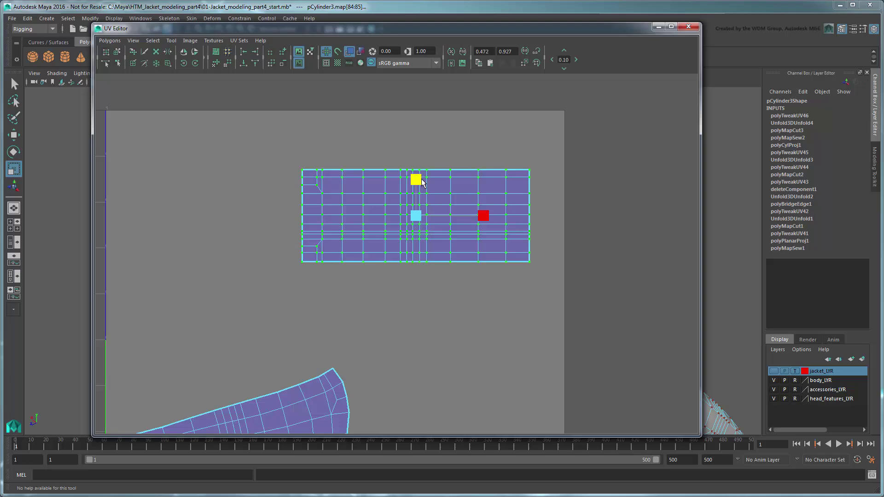
pyautogui.press('f')
pyautogui.click(424, 308)
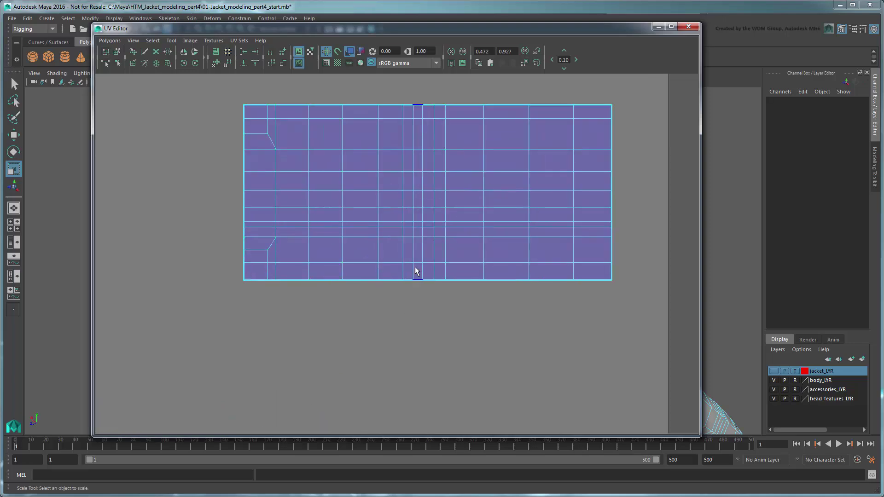
# - Turn on the checker texture to inspect the straightened sleeve on the model, and save the scene
pyautogui.click(338, 63)
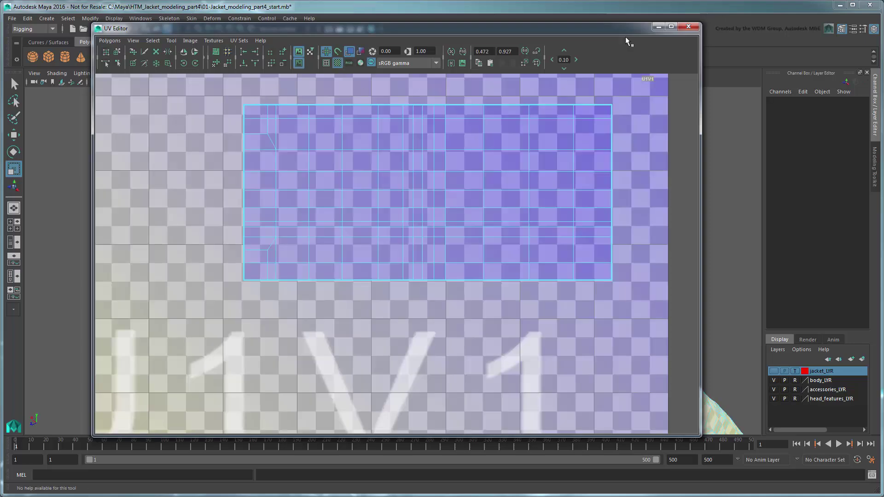
pyautogui.click(658, 27)
pyautogui.keyDown('alt'); pyautogui.moveTo(552, 228); pyautogui.dragTo(722, 318); pyautogui.keyUp('alt')
pyautogui.scroll(3, 331, 249)
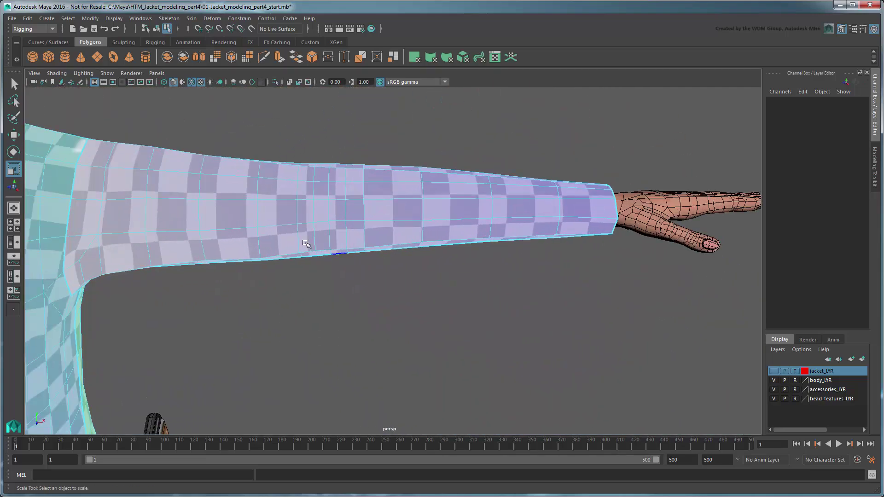
pyautogui.keyDown('alt'); pyautogui.moveTo(308, 244); pyautogui.dragTo(439, 259, button='middle'); pyautogui.keyUp('alt')
pyautogui.keyDown('alt'); pyautogui.moveTo(588, 296); pyautogui.dragTo(366, 279); pyautogui.keyUp('alt')
pyautogui.hotkey('ctrl', 's')
# - Bring back the UV Editor and narrow it so the jacket's shoulder can be seen beside it
pyautogui.hotkey('alt', 'Tab')
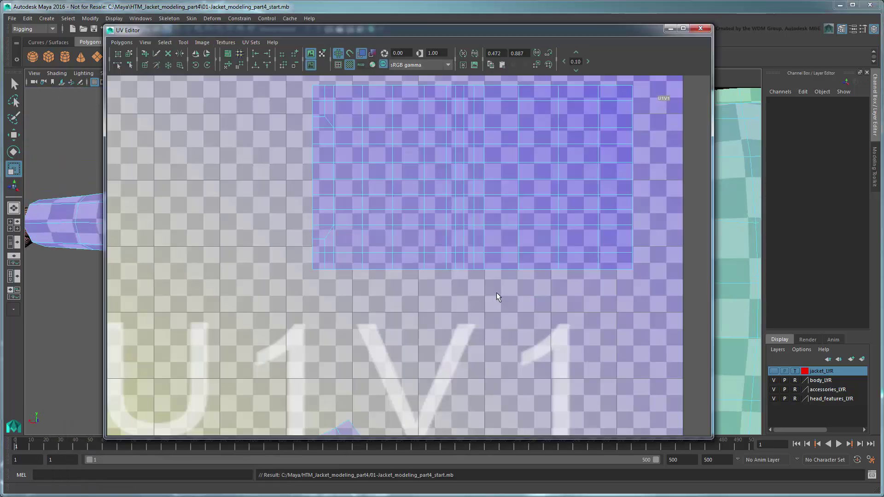
pyautogui.moveTo(553, 33); pyautogui.dragTo(460, 30)
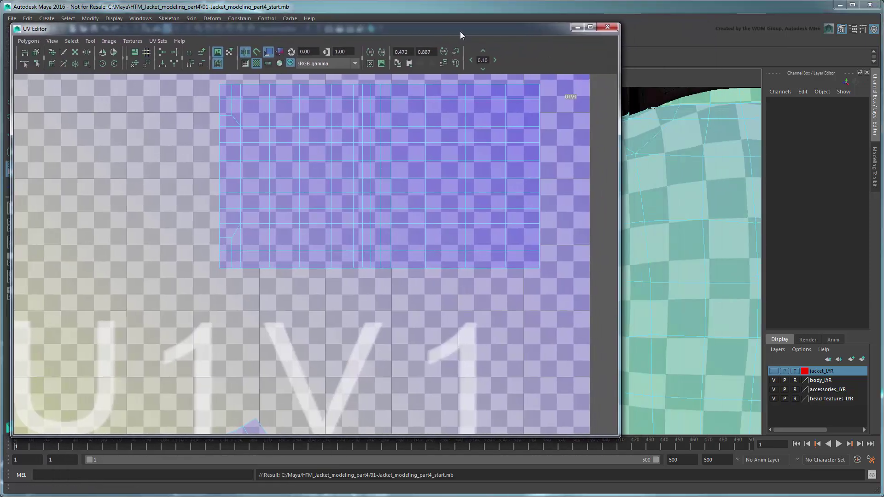
pyautogui.moveTo(619, 142); pyautogui.dragTo(463, 142)
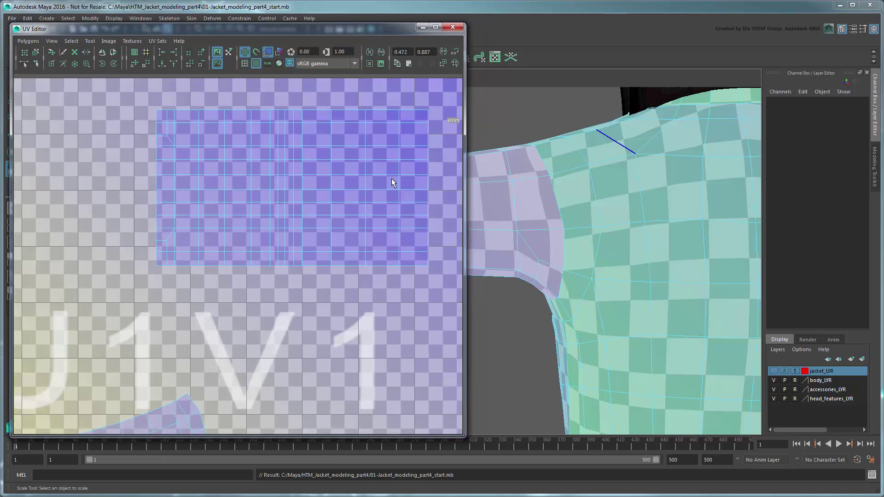
# - Reposition the UVs at the sleeve shell's shoulder end, flaring the corners outward to even out the checker pattern
pyautogui.scroll(2, 393, 183)
pyautogui.keyDown('alt'); pyautogui.moveTo(368, 183); pyautogui.dragTo(307, 227, button='middle'); pyautogui.keyUp('alt')
pyautogui.scroll(3, 595, 297)
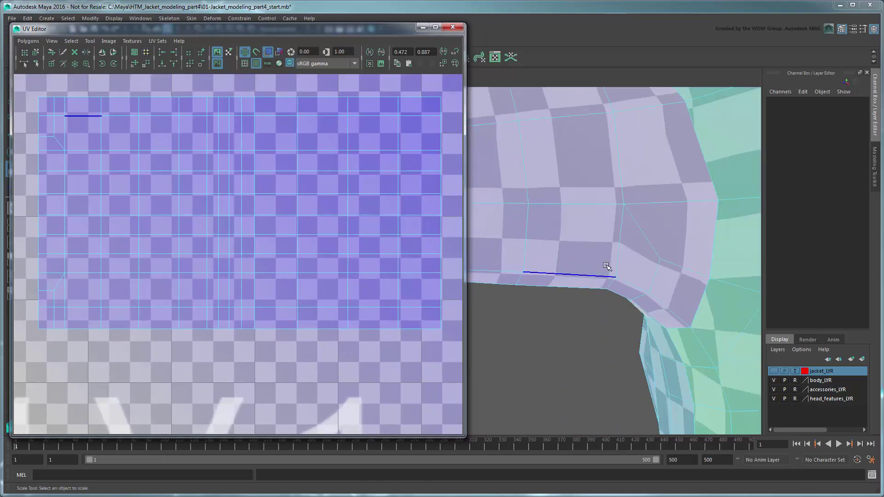
pyautogui.keyDown('alt'); pyautogui.moveTo(623, 247); pyautogui.dragTo(578, 271, button='middle'); pyautogui.keyUp('alt')
pyautogui.moveTo(124, 155); pyautogui.dragTo(170, 157, button='right')
pyautogui.keyDown('alt'); pyautogui.moveTo(115, 136); pyautogui.dragTo(239, 210, button='middle'); pyautogui.keyUp('alt')
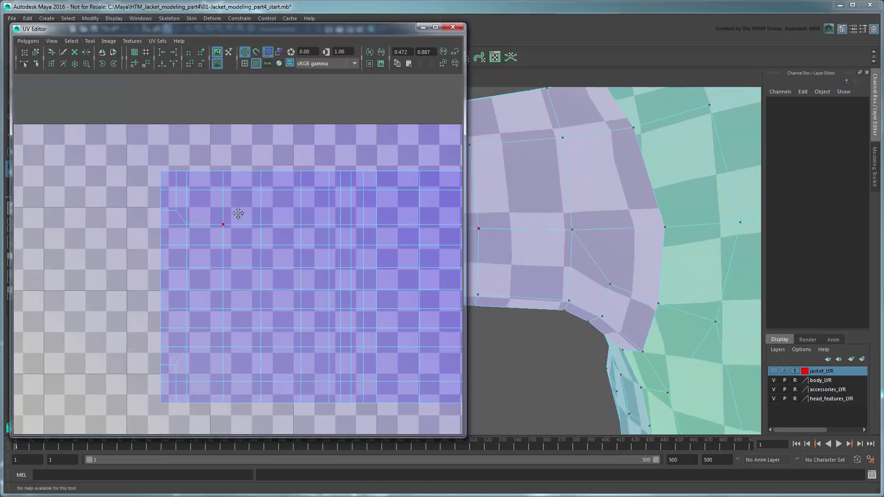
pyautogui.press('w')
pyautogui.click(179, 212)
pyautogui.moveTo(178, 212); pyautogui.dragTo(171, 201)
pyautogui.click(164, 205)
pyautogui.click(155, 221)
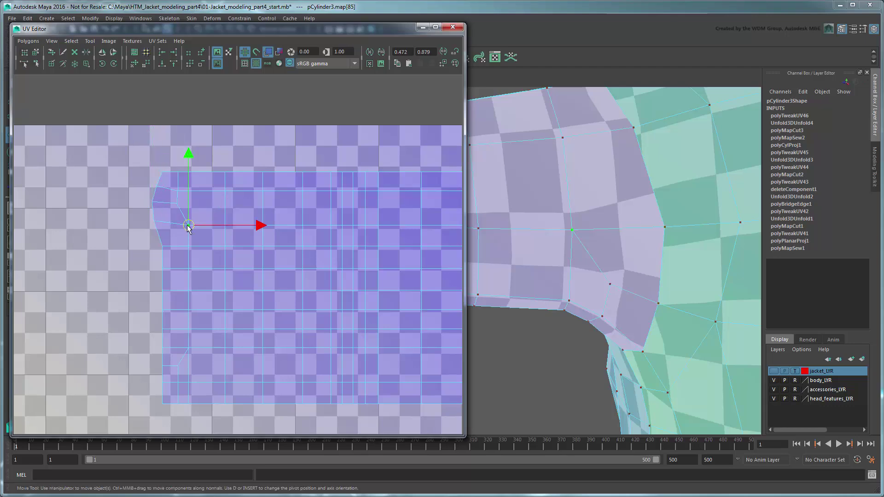
pyautogui.click(161, 247)
pyautogui.click(178, 203)
pyautogui.click(163, 247)
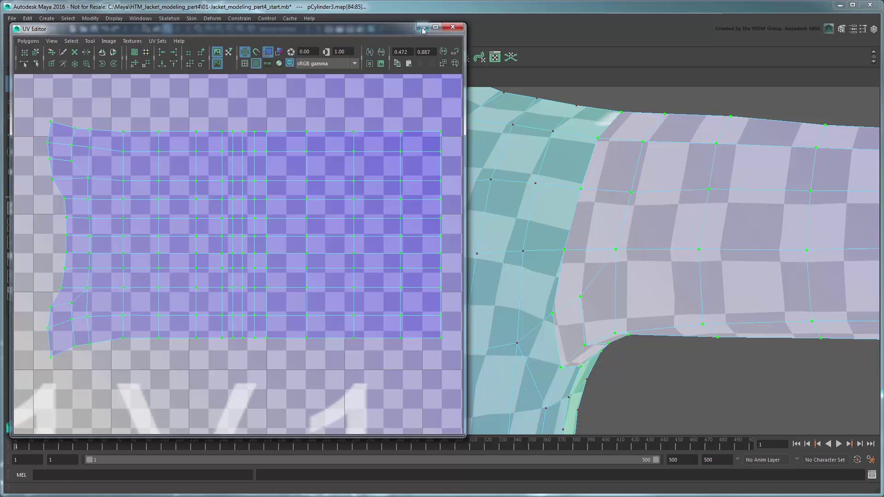
# - Examine the checker pattern around the shoulders and both sleeves, and compare it with the second sleeve's UV shell
pyautogui.click(423, 30)
pyautogui.keyDown('alt'); pyautogui.moveTo(626, 256); pyautogui.dragTo(563, 268, button='right'); pyautogui.keyUp('alt')
pyautogui.keyDown('alt'); pyautogui.moveTo(562, 269); pyautogui.dragTo(559, 225); pyautogui.keyUp('alt')
pyautogui.keyDown('alt'); pyautogui.moveTo(559, 226); pyautogui.dragTo(598, 284, button='middle'); pyautogui.keyUp('alt')
pyautogui.keyDown('alt'); pyautogui.moveTo(597, 285); pyautogui.dragTo(799, 262); pyautogui.keyUp('alt')
pyautogui.keyDown('alt'); pyautogui.moveTo(799, 262); pyautogui.dragTo(520, 331, button='right'); pyautogui.keyUp('alt')
pyautogui.keyDown('alt'); pyautogui.moveTo(521, 331); pyautogui.dragTo(607, 290, button='middle'); pyautogui.keyUp('alt')
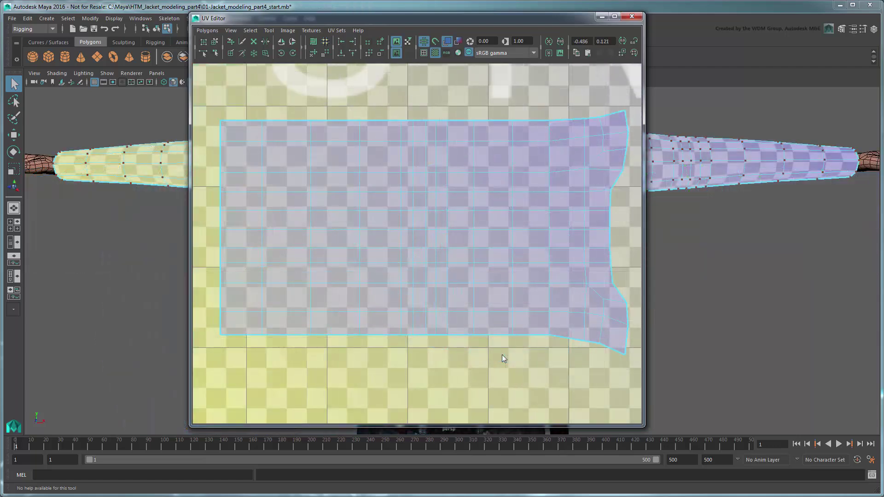
pyautogui.scroll(-3, 502, 354)
pyautogui.keyDown('alt'); pyautogui.moveTo(505, 278); pyautogui.dragTo(475, 376, button='middle'); pyautogui.keyUp('alt')
pyautogui.click(602, 18)
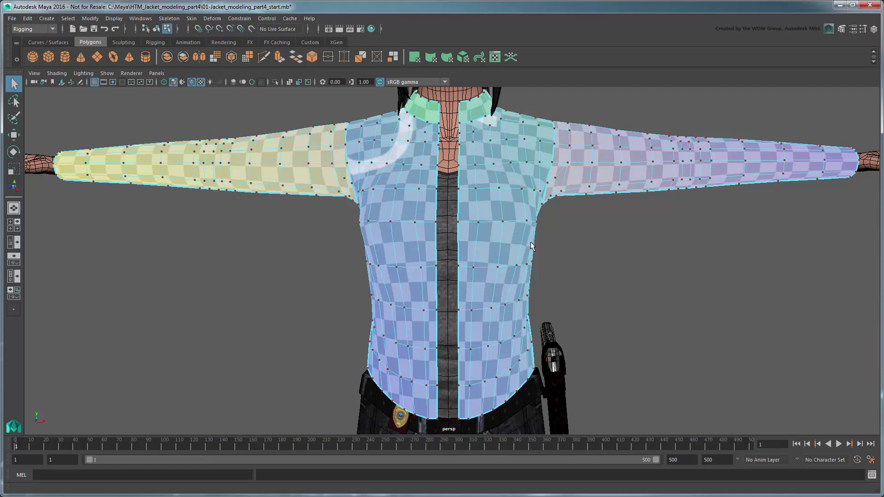
# - Select all the jacket's faces and extrude them with a Local Translate Z of 0.3 to give the cloth thickness
pyautogui.moveTo(488, 161); pyautogui.dragTo(492, 181, button='right')
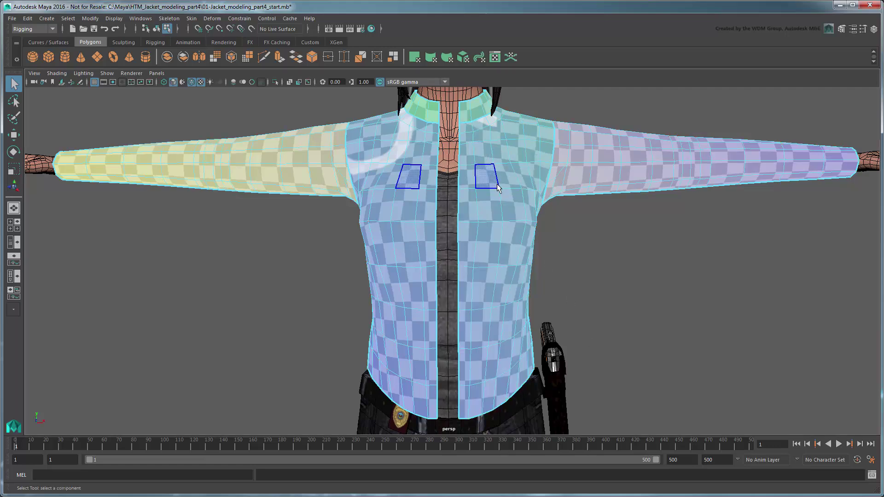
pyautogui.doubleClick(496, 182)
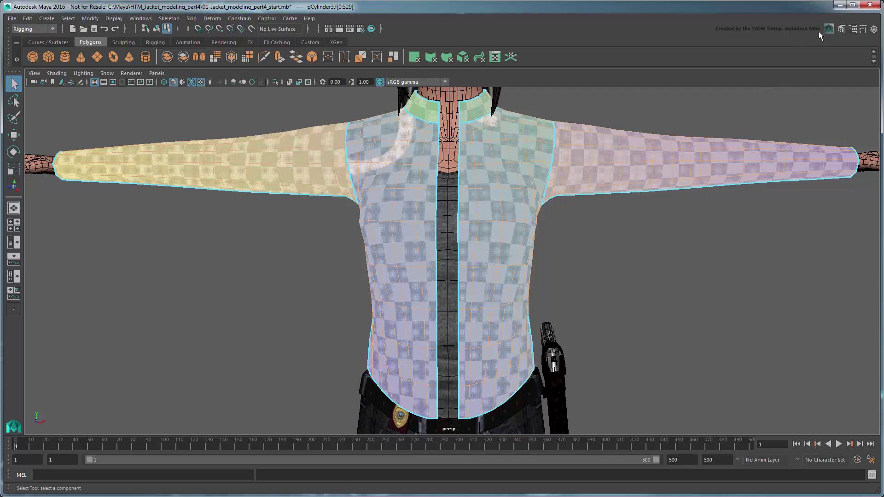
pyautogui.click(841, 28)
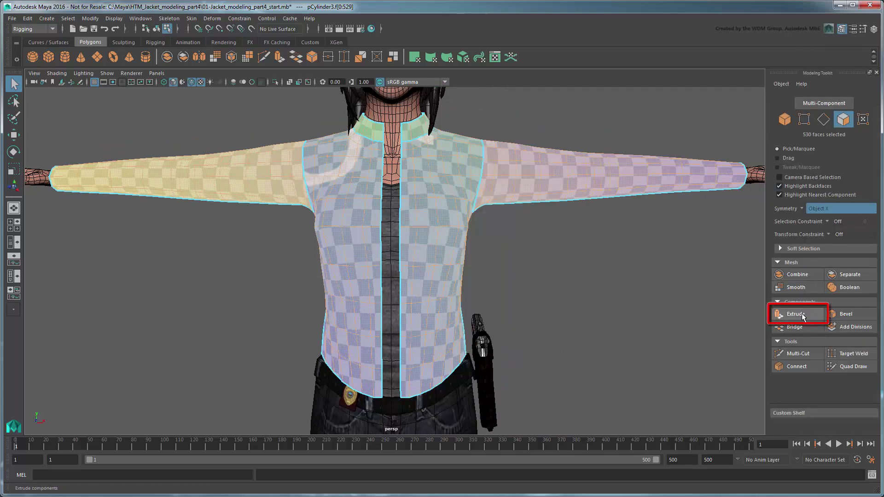
pyautogui.click(802, 317)
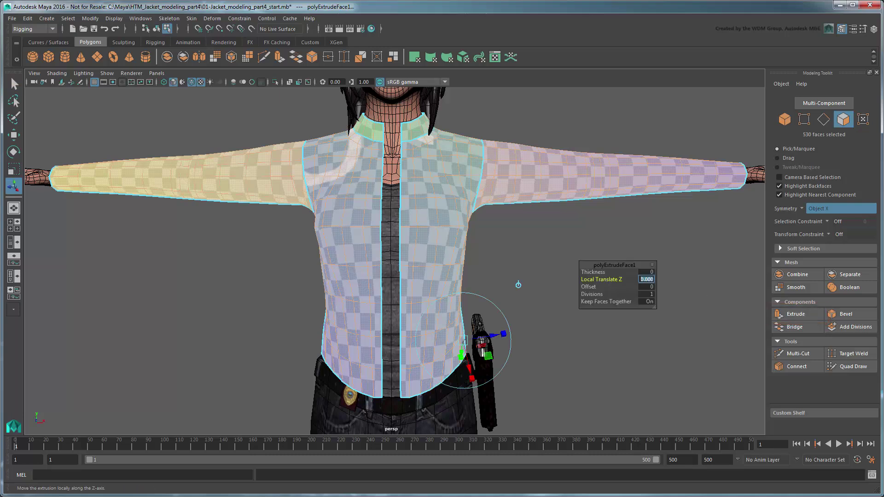
pyautogui.press('Return')
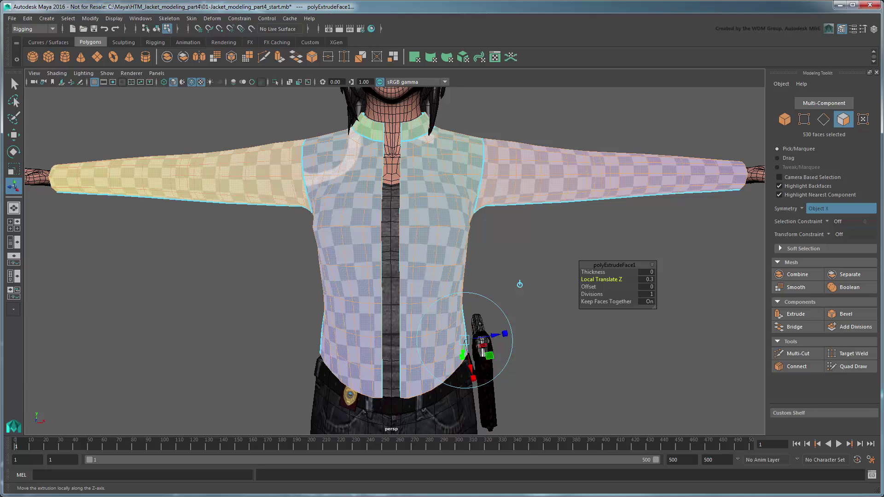
# - Clear the face selection, return to the UV Editor and turn off the checker texture
pyautogui.keyDown('alt'); pyautogui.moveTo(519, 285); pyautogui.dragTo(603, 381, button='right'); pyautogui.keyUp('alt')
pyautogui.keyDown('alt'); pyautogui.moveTo(480, 221); pyautogui.dragTo(553, 387, button='middle'); pyautogui.keyUp('alt')
pyautogui.keyDown('alt'); pyautogui.moveTo(553, 387); pyautogui.dragTo(479, 354); pyautogui.keyUp('alt')
pyautogui.keyDown('alt'); pyautogui.moveTo(511, 235); pyautogui.dragTo(461, 193); pyautogui.keyUp('alt')
pyautogui.keyDown('alt'); pyautogui.moveTo(460, 193); pyautogui.dragTo(497, 211, button='right'); pyautogui.keyUp('alt')
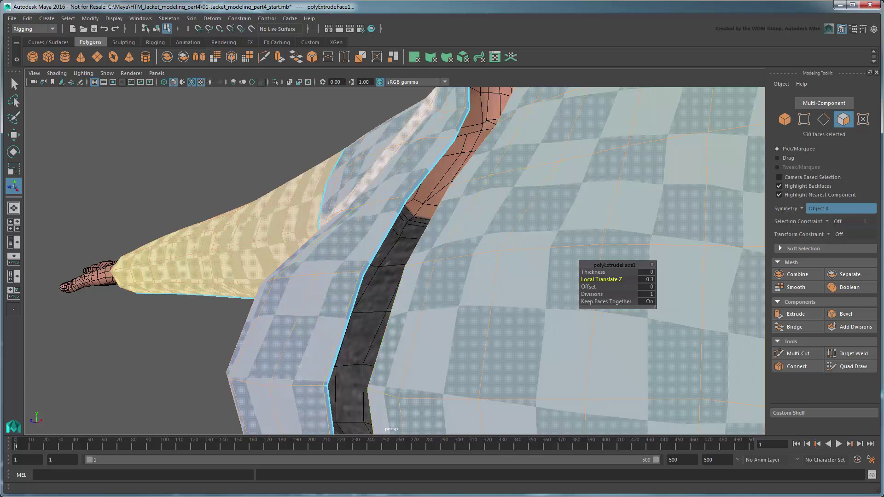
pyautogui.click(198, 387)
pyautogui.hotkey('alt', 'Tab')
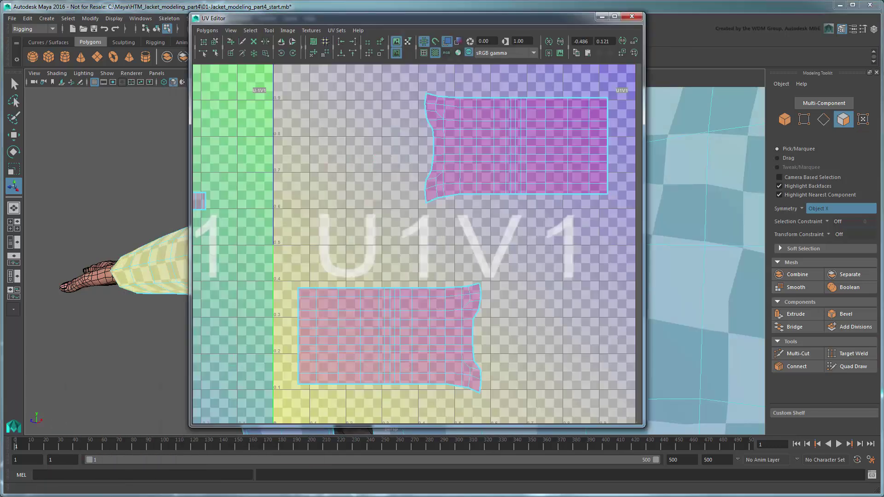
pyautogui.keyDown('alt'); pyautogui.moveTo(257, 244); pyautogui.dragTo(585, 247, button='middle'); pyautogui.keyUp('alt')
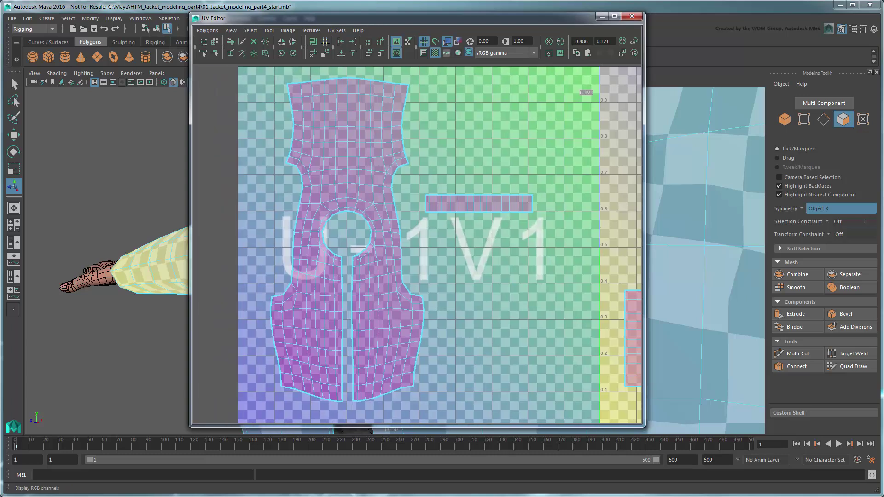
pyautogui.click(435, 52)
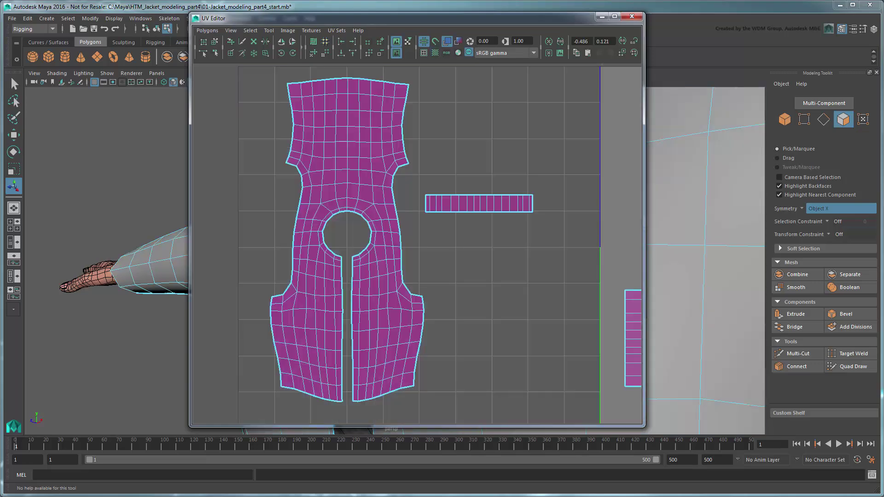
# - Move one torso shell off its overlapping copy in U and flip the copy left behind horizontally
pyautogui.doubleClick(349, 134)
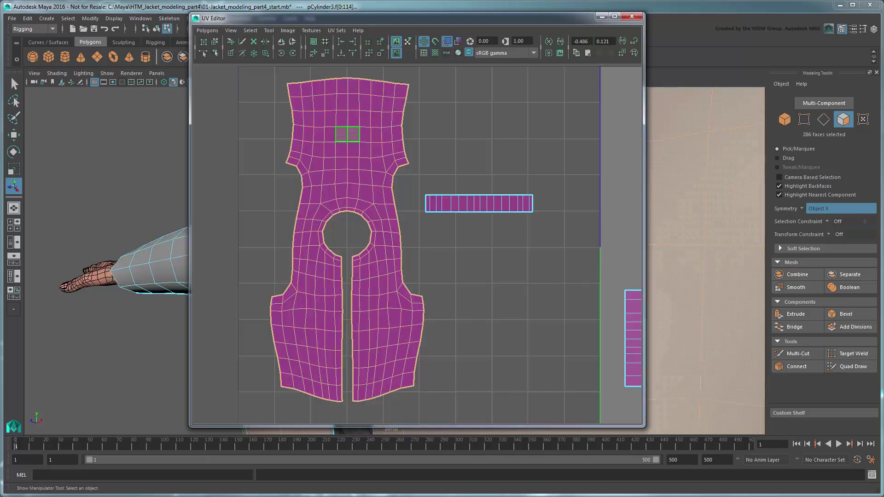
pyautogui.moveTo(354, 139)
pyautogui.keyDown('ctrl'); pyautogui.mouseDown(button='right')
pyautogui.moveTo(312, 140)
pyautogui.moveTo(446, 137)
pyautogui.mouseUp(button='right'); pyautogui.keyUp('ctrl')
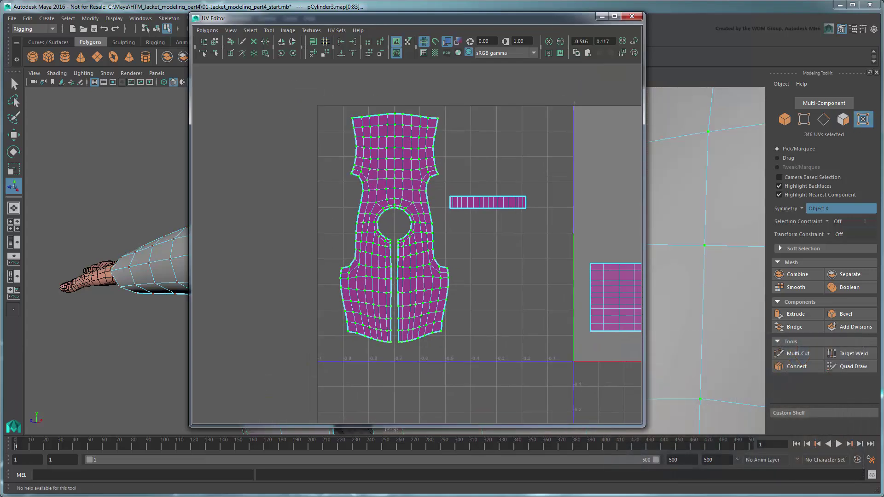
pyautogui.press('w')
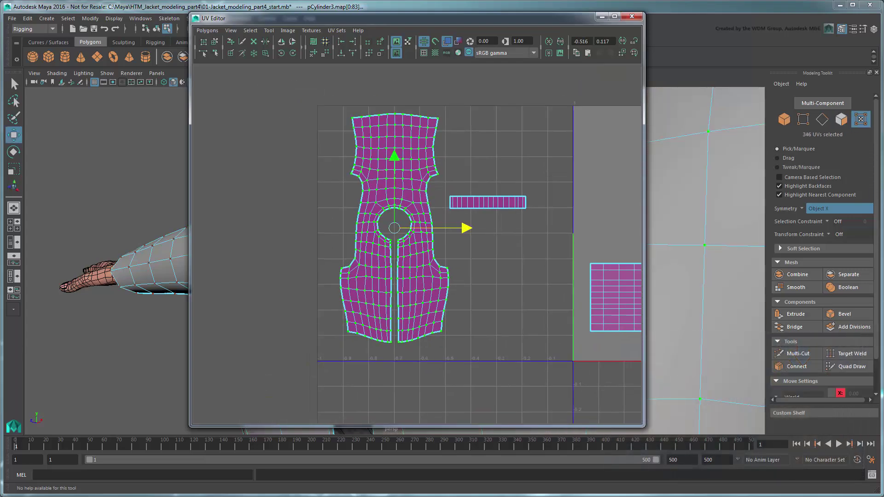
pyautogui.moveTo(466, 227); pyautogui.dragTo(342, 228)
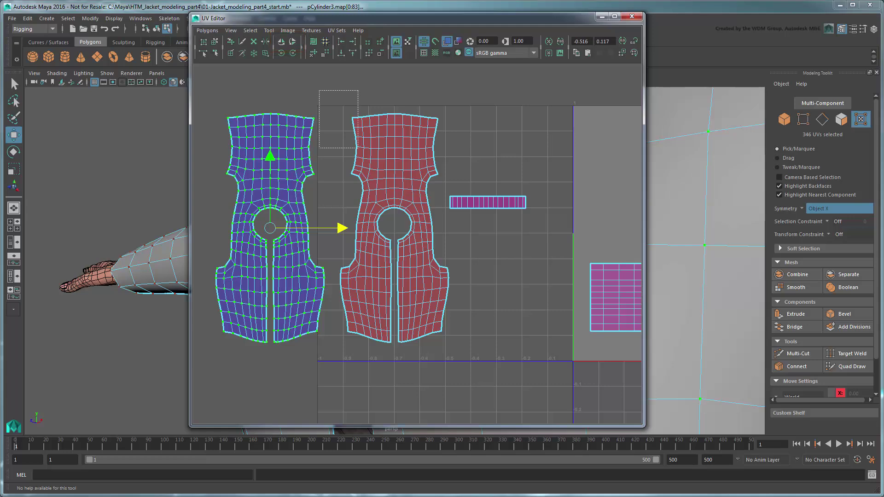
pyautogui.moveTo(374, 181); pyautogui.dragTo(435, 378)
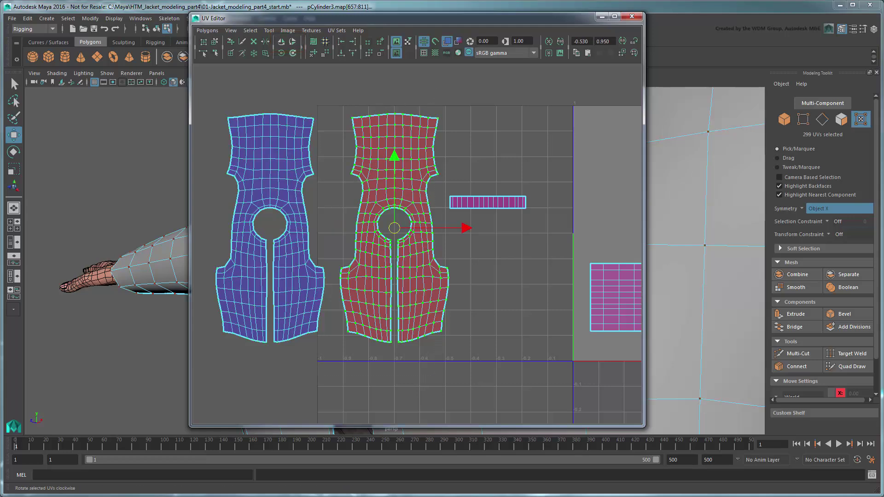
pyautogui.click(281, 41)
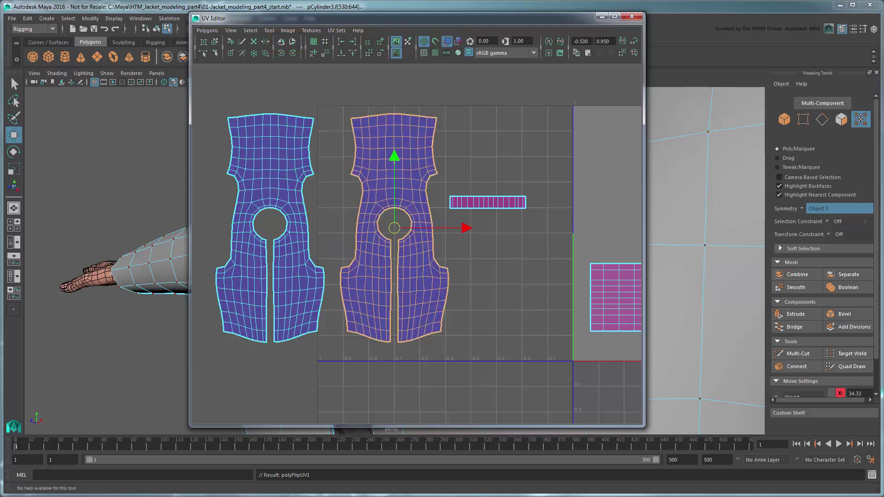
# - Move one collar shell upward off its overlapping copy and select the reversed copy's UVs for flipping
pyautogui.click(466, 249)
pyautogui.keyDown('alt'); pyautogui.moveTo(466, 248); pyautogui.dragTo(403, 276, button='middle'); pyautogui.keyUp('alt')
pyautogui.keyDown('alt'); pyautogui.moveTo(402, 276); pyautogui.dragTo(442, 290, button='right'); pyautogui.keyUp('alt')
pyautogui.click(425, 217)
pyautogui.keyDown('ctrl'); pyautogui.moveTo(426, 217); pyautogui.dragTo(505, 217, button='right'); pyautogui.keyUp('ctrl')
pyautogui.moveTo(433, 143); pyautogui.dragTo(433, 85)
pyautogui.moveTo(503, 224); pyautogui.dragTo(502, 251, button='right')
pyautogui.click(462, 218)
pyautogui.keyDown('ctrl'); pyautogui.moveTo(459, 217); pyautogui.dragTo(414, 217, button='right'); pyautogui.keyUp('ctrl')
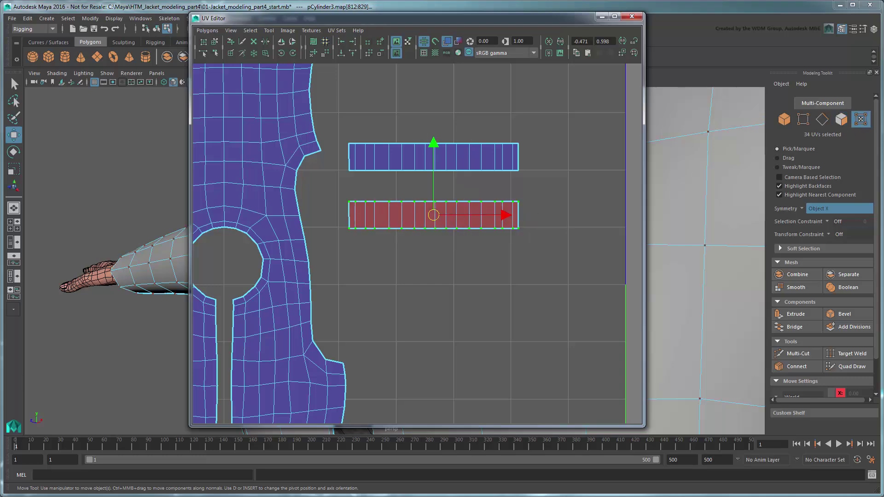
# - Separate both pairs of overlapping sleeve shells in U and flip the reversed shell of each pair horizontally
pyautogui.click(466, 258)
pyautogui.keyDown('alt'); pyautogui.moveTo(466, 258); pyautogui.dragTo(415, 258, button='right'); pyautogui.keyUp('alt')
pyautogui.keyDown('alt'); pyautogui.moveTo(599, 358); pyautogui.dragTo(355, 272, button='middle'); pyautogui.keyUp('alt')
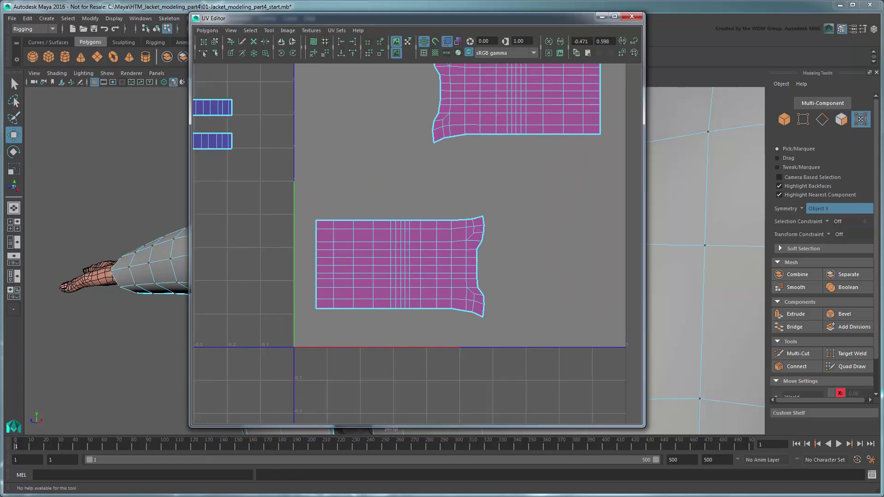
pyautogui.moveTo(382, 270); pyautogui.dragTo(382, 297, button='right')
pyautogui.doubleClick(382, 270)
pyautogui.keyDown('ctrl'); pyautogui.moveTo(418, 266); pyautogui.dragTo(460, 266, button='right'); pyautogui.keyUp('ctrl')
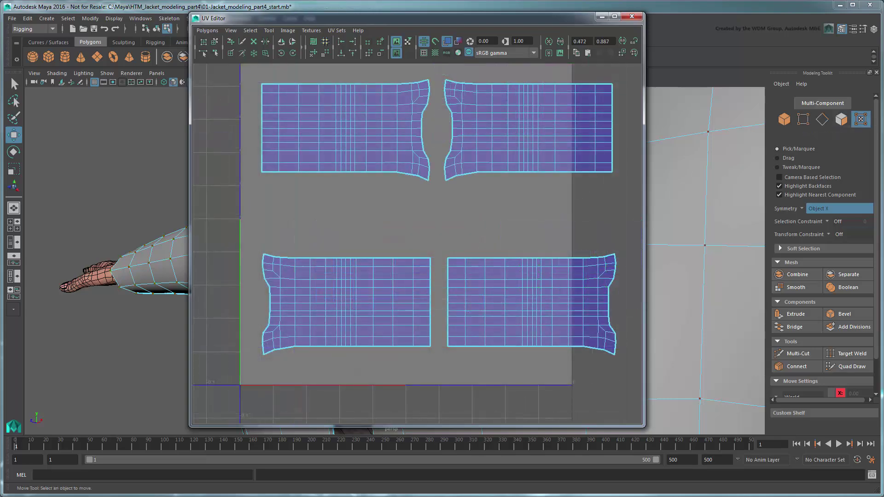
# - Select the UVs of all four sleeve shells and move them in V below the 0–1 tile
pyautogui.keyDown('alt'); pyautogui.moveTo(460, 258); pyautogui.dragTo(396, 258, button='right'); pyautogui.keyUp('alt')
pyautogui.keyDown('alt'); pyautogui.moveTo(396, 257); pyautogui.dragTo(479, 264, button='middle'); pyautogui.keyUp('alt')
pyautogui.keyDown('alt'); pyautogui.moveTo(479, 263); pyautogui.dragTo(438, 263, button='right'); pyautogui.keyUp('alt')
pyautogui.keyDown('alt'); pyautogui.moveTo(438, 264); pyautogui.dragTo(465, 265, button='middle'); pyautogui.keyUp('alt')
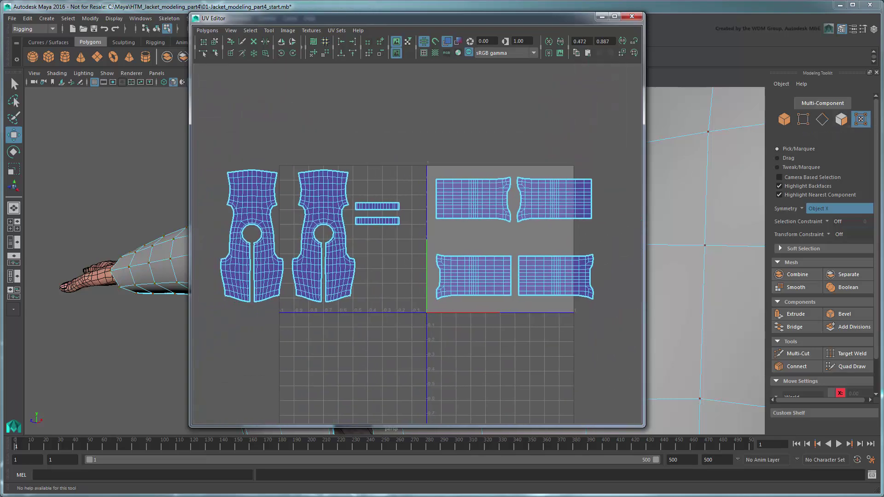
pyautogui.moveTo(474, 204); pyautogui.dragTo(506, 205, button='right')
pyautogui.moveTo(419, 156); pyautogui.dragTo(639, 338)
pyautogui.moveTo(514, 170); pyautogui.dragTo(534, 331)
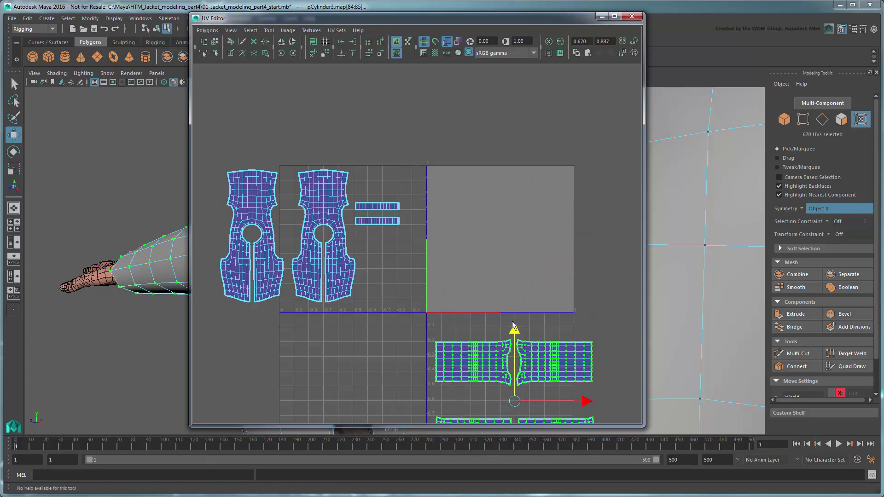
# - Select the separated outer torso shell, check it on the model, and move it in U into the 0–1 tile
pyautogui.moveTo(255, 191); pyautogui.dragTo(256, 213, button='right')
pyautogui.doubleClick(256, 193)
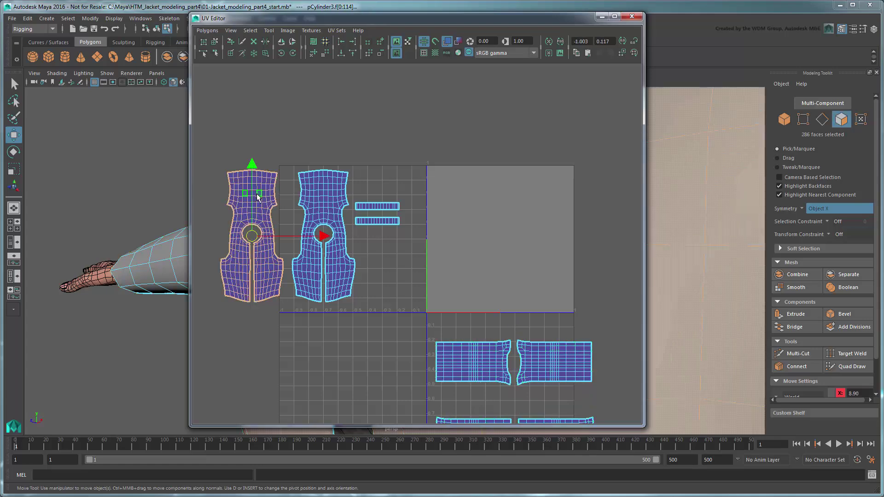
pyautogui.click(604, 18)
pyautogui.scroll(-3, 525, 280)
pyautogui.keyDown('alt'); pyautogui.moveTo(485, 285); pyautogui.dragTo(530, 292); pyautogui.keyUp('alt')
pyautogui.scroll(-2, 529, 293)
pyautogui.keyDown('alt'); pyautogui.moveTo(525, 298); pyautogui.dragTo(524, 257, button='middle'); pyautogui.keyUp('alt')
pyautogui.keyDown('alt'); pyautogui.moveTo(523, 257); pyautogui.dragTo(532, 257); pyautogui.keyUp('alt')
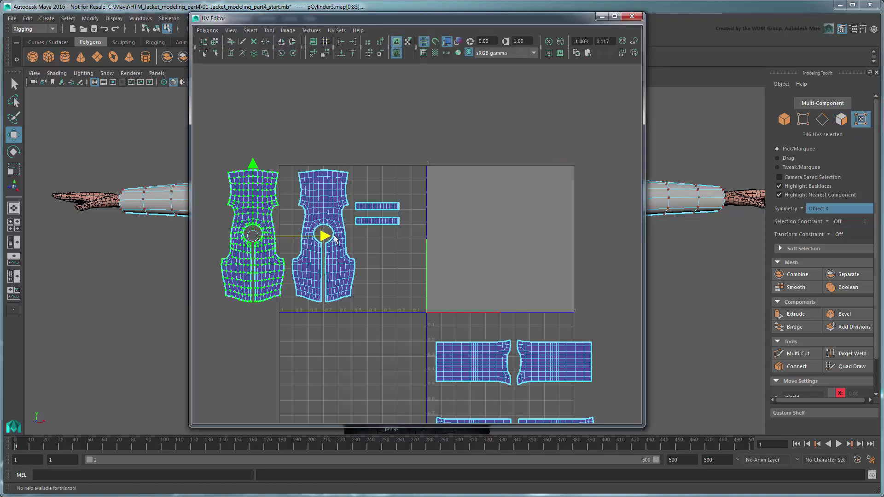
pyautogui.moveTo(322, 233); pyautogui.dragTo(532, 233)
# - Scale the outer torso shell down slightly within the 0–1 tile
pyautogui.scroll(2, 514, 233)
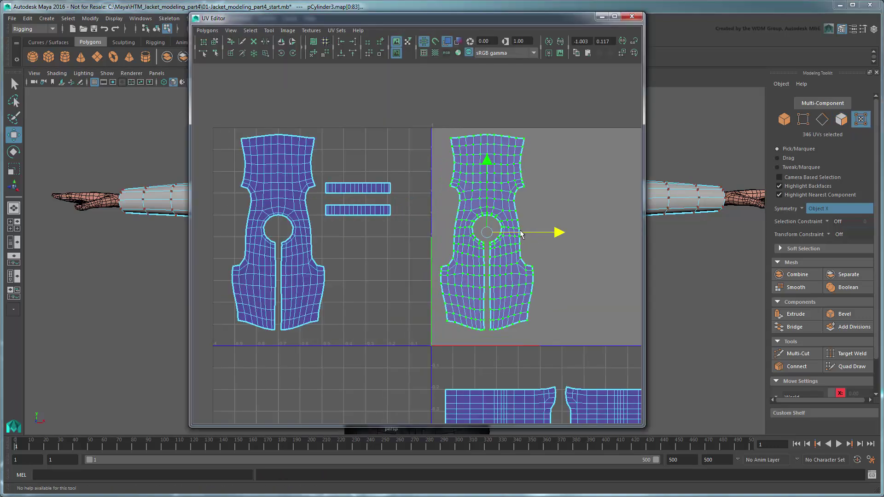
pyautogui.keyDown('alt'); pyautogui.moveTo(513, 232); pyautogui.dragTo(486, 236, button='middle'); pyautogui.keyUp('alt')
pyautogui.press('r')
pyautogui.moveTo(461, 233); pyautogui.dragTo(450, 212)
pyautogui.press('w')
# - Move the inner torso shell into the 0–1 tile, scale it down, and place it beside the outer torso shell
pyautogui.keyDown('alt'); pyautogui.moveTo(370, 235); pyautogui.dragTo(429, 238, button='middle'); pyautogui.keyUp('alt')
pyautogui.moveTo(329, 272); pyautogui.dragTo(405, 279, button='right')
pyautogui.click(328, 286)
pyautogui.moveTo(411, 231); pyautogui.dragTo(698, 229, button='middle')
pyautogui.keyDown('alt'); pyautogui.moveTo(556, 213); pyautogui.dragTo(383, 215, button='middle'); pyautogui.keyUp('alt')
pyautogui.press('r')
pyautogui.moveTo(423, 240); pyautogui.dragTo(377, 234)
pyautogui.press('w')
pyautogui.moveTo(465, 265); pyautogui.dragTo(432, 203, button='middle')
# - Move the upper collar shell into the 0–1 tile's upper right area and scale it down slightly
pyautogui.keyDown('alt'); pyautogui.moveTo(441, 238); pyautogui.dragTo(531, 237, button='middle'); pyautogui.keyUp('alt')
pyautogui.click(319, 197)
pyautogui.keyDown('ctrl'); pyautogui.moveTo(321, 198); pyautogui.dragTo(391, 198, button='right'); pyautogui.keyUp('ctrl')
pyautogui.moveTo(327, 196); pyautogui.dragTo(578, 151, button='middle')
pyautogui.press('r')
pyautogui.moveTo(559, 151); pyautogui.dragTo(553, 152)
# - Scale the flipped lower collar shell down and move it into the 0–1 tile below the other collar shell
pyautogui.moveTo(321, 218); pyautogui.dragTo(322, 241, button='right')
pyautogui.click(307, 220)
pyautogui.moveTo(307, 220); pyautogui.dragTo(382, 221, button='right')
pyautogui.moveTo(310, 220); pyautogui.dragTo(299, 221)
pyautogui.press('w')
pyautogui.moveTo(306, 220); pyautogui.dragTo(481, 225, button='middle')
pyautogui.press('r')
pyautogui.moveTo(483, 225); pyautogui.dragTo(473, 225)
pyautogui.press('w')
# - Move the sleeve shells up into the 0–1 tile and scale them to fit around the torso and collar shells
pyautogui.keyDown('alt'); pyautogui.moveTo(554, 311); pyautogui.dragTo(498, 118, button='middle'); pyautogui.keyUp('alt')
pyautogui.doubleClick(493, 357)
pyautogui.moveTo(495, 338); pyautogui.dragTo(530, 355, button='right')
pyautogui.moveTo(523, 354); pyautogui.dragTo(477, 264, button='middle')
pyautogui.moveTo(477, 267); pyautogui.dragTo(481, 223)
pyautogui.press('r')
pyautogui.moveTo(480, 152); pyautogui.dragTo(481, 148)
pyautogui.press('w')
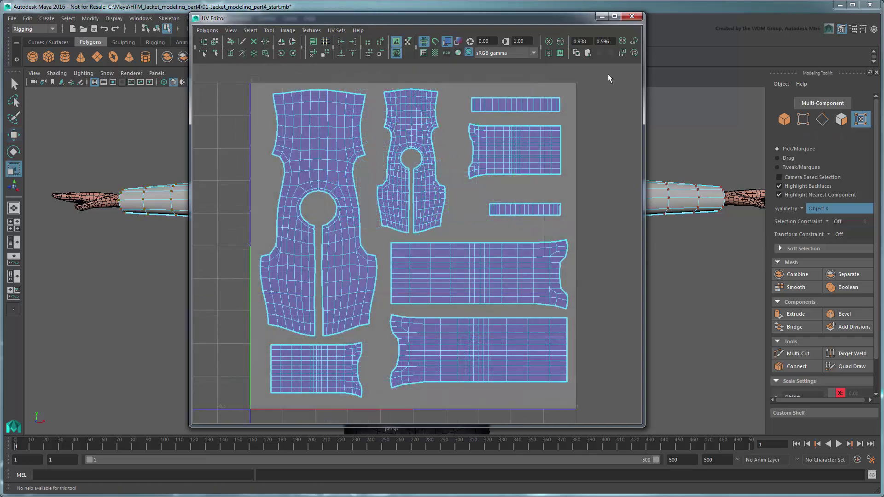
# - Select the face loop around the jacket's bottom edge and extrude it slightly outward in local Z to form a raised hem band
pyautogui.click(602, 17)
pyautogui.scroll(4, 523, 351)
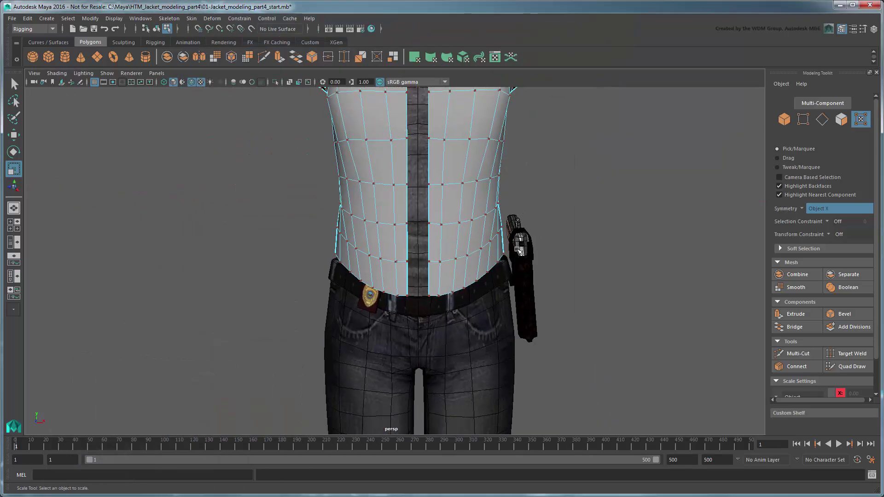
pyautogui.rightClick(470, 272)
pyautogui.moveTo(469, 272); pyautogui.dragTo(470, 296, button='right')
pyautogui.click(449, 286)
pyautogui.keyDown('shift'); pyautogui.doubleClick(391, 283); pyautogui.keyUp('shift')
pyautogui.scroll(4, 395, 287)
pyautogui.keyDown('alt'); pyautogui.moveTo(451, 309); pyautogui.dragTo(511, 309); pyautogui.keyUp('alt')
pyautogui.click(786, 314)
pyautogui.keyDown('alt'); pyautogui.moveTo(571, 276); pyautogui.dragTo(547, 275); pyautogui.keyUp('alt')
pyautogui.moveTo(647, 279); pyautogui.dragTo(648, 279)
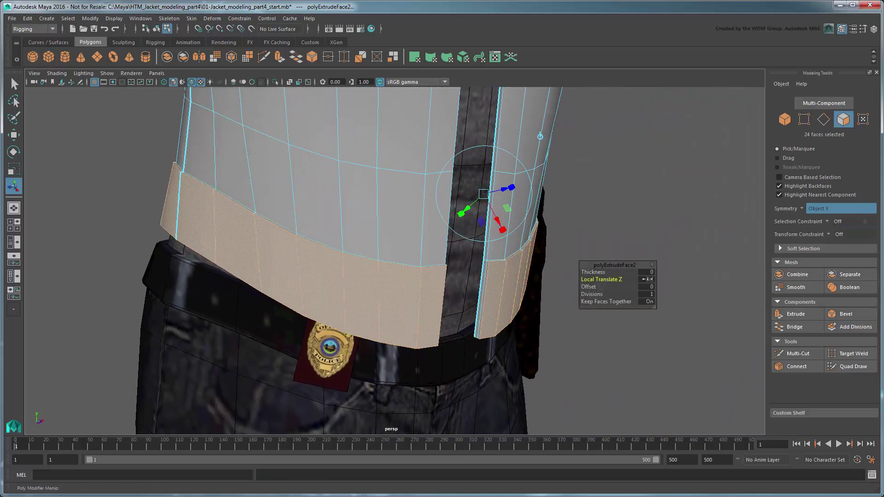
pyautogui.click(650, 322)
# - Select the face loop at the end of the sleeves and extrude it slightly outward in local Z to form raised cuffs
pyautogui.keyDown('alt'); pyautogui.moveTo(650, 322); pyautogui.dragTo(602, 337, button='right'); pyautogui.keyUp('alt')
pyautogui.keyDown('alt'); pyautogui.moveTo(594, 193); pyautogui.dragTo(542, 296, button='middle'); pyautogui.keyUp('alt')
pyautogui.keyDown('alt'); pyautogui.moveTo(543, 296); pyautogui.dragTo(607, 234); pyautogui.keyUp('alt')
pyautogui.click(617, 229)
pyautogui.keyDown('shift'); pyautogui.doubleClick(619, 239); pyautogui.keyUp('shift')
pyautogui.keyDown('alt'); pyautogui.moveTo(619, 239); pyautogui.dragTo(659, 244, button='right'); pyautogui.keyUp('alt')
pyautogui.keyDown('alt'); pyautogui.moveTo(658, 244); pyautogui.dragTo(484, 253, button='middle'); pyautogui.keyUp('alt')
pyautogui.keyDown('alt'); pyautogui.moveTo(483, 253); pyautogui.dragTo(506, 246); pyautogui.keyUp('alt')
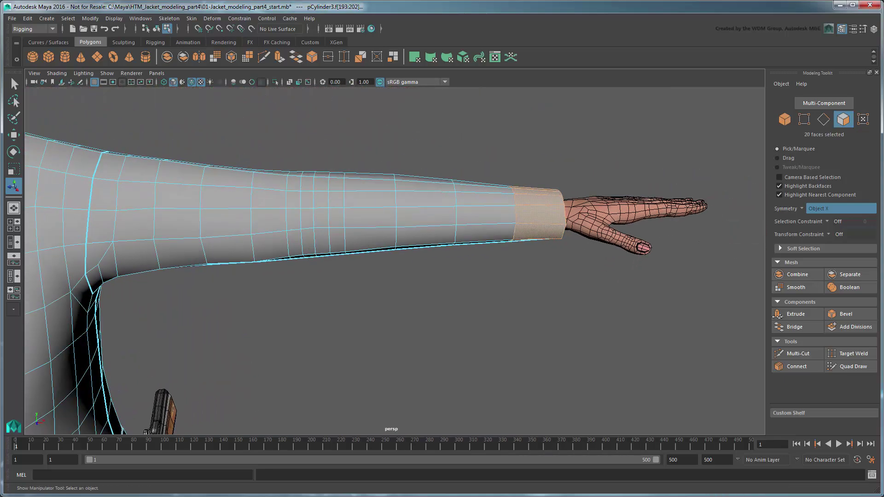
pyautogui.click(789, 315)
pyautogui.keyDown('alt'); pyautogui.moveTo(594, 298); pyautogui.dragTo(579, 290); pyautogui.keyUp('alt')
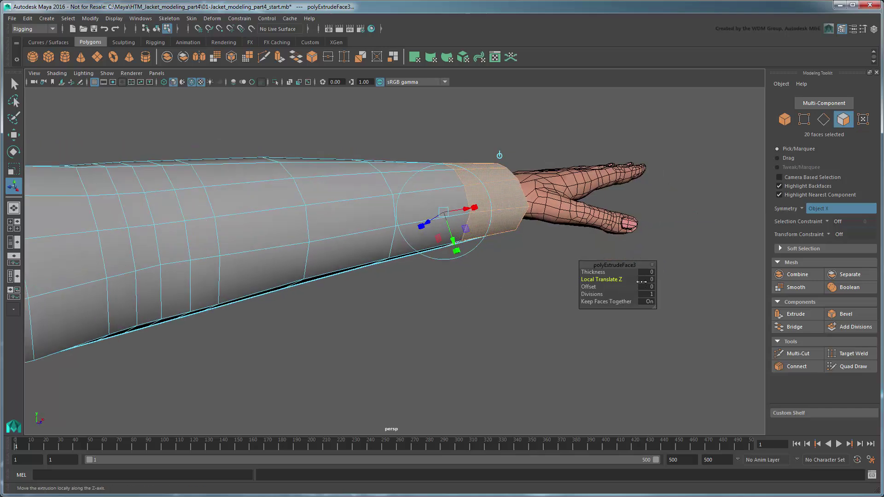
pyautogui.moveTo(643, 280); pyautogui.dragTo(645, 280)
pyautogui.click(465, 300)
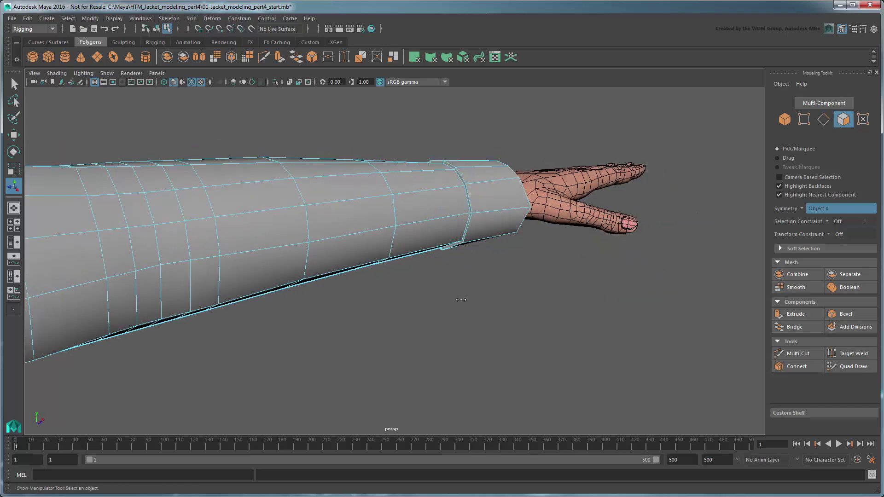
# - Return to object mode and review the whole jacket with its extruded hem and cuffs from the front
pyautogui.keyDown('alt'); pyautogui.moveTo(463, 301); pyautogui.dragTo(349, 330, button='right'); pyautogui.keyUp('alt')
pyautogui.keyDown('alt'); pyautogui.moveTo(350, 330); pyautogui.dragTo(520, 281, button='middle'); pyautogui.keyUp('alt')
pyautogui.keyDown('alt'); pyautogui.moveTo(520, 281); pyautogui.dragTo(482, 272, button='right'); pyautogui.keyUp('alt')
pyautogui.keyDown('alt'); pyautogui.moveTo(534, 277); pyautogui.dragTo(481, 282); pyautogui.keyUp('alt')
pyautogui.keyDown('alt'); pyautogui.moveTo(481, 282); pyautogui.dragTo(487, 314, button='middle'); pyautogui.keyUp('alt')
pyautogui.press('F8')
pyautogui.keyDown('alt'); pyautogui.moveTo(450, 285); pyautogui.dragTo(506, 279, button='middle'); pyautogui.keyUp('alt')
pyautogui.keyDown('alt'); pyautogui.moveTo(507, 280); pyautogui.dragTo(502, 283); pyautogui.keyUp('alt')
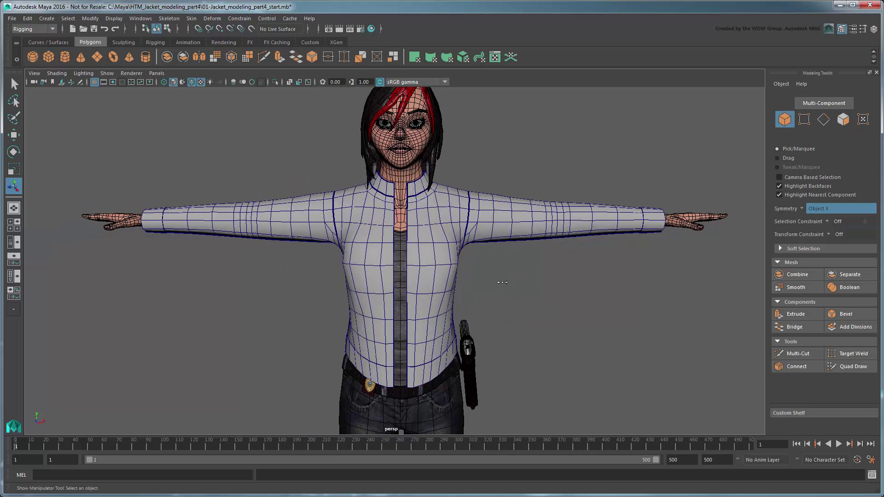
# - Export a UV snapshot of the whole jacket at a size of 1024, choosing the output image format
pyautogui.click(445, 258)
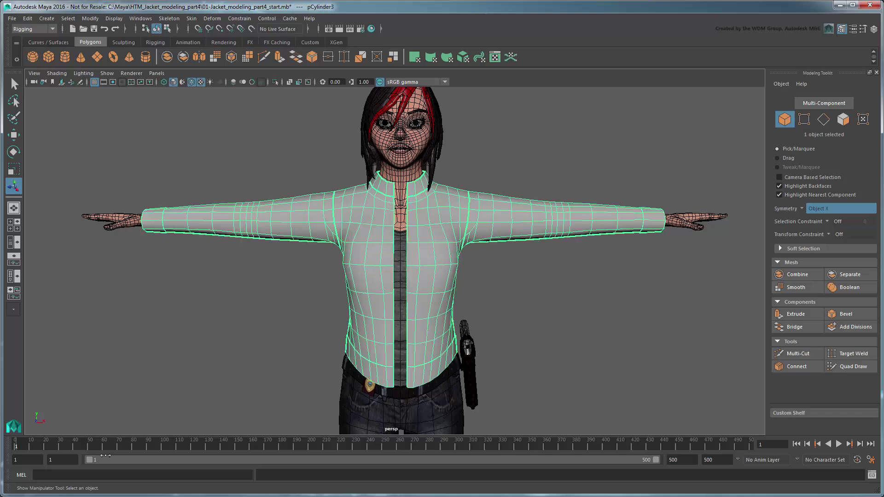
pyautogui.click(126, 489)
pyautogui.click(208, 30)
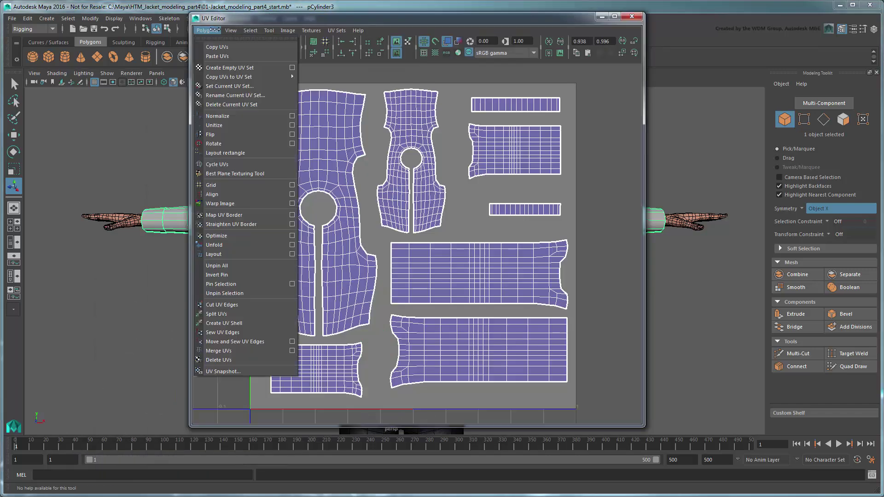
pyautogui.click(266, 372)
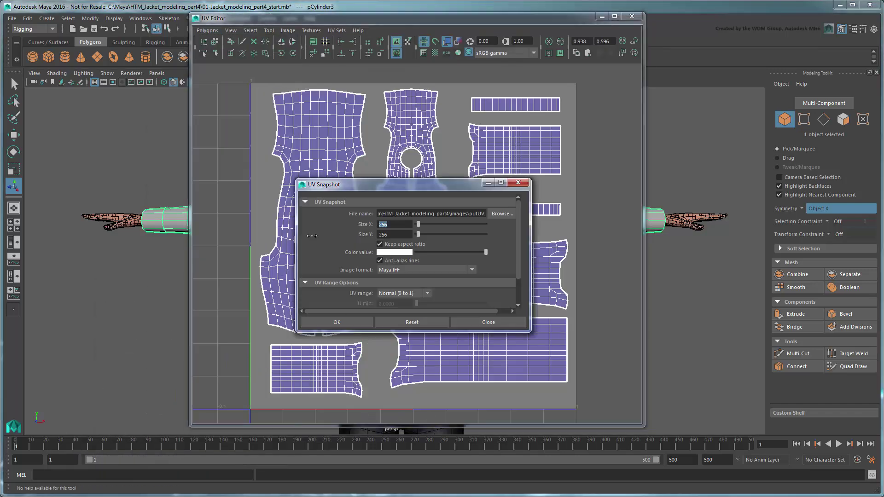
pyautogui.write('1024')
pyautogui.press('Return')
pyautogui.click(426, 270)
pyautogui.click(425, 343)
pyautogui.click(365, 323)
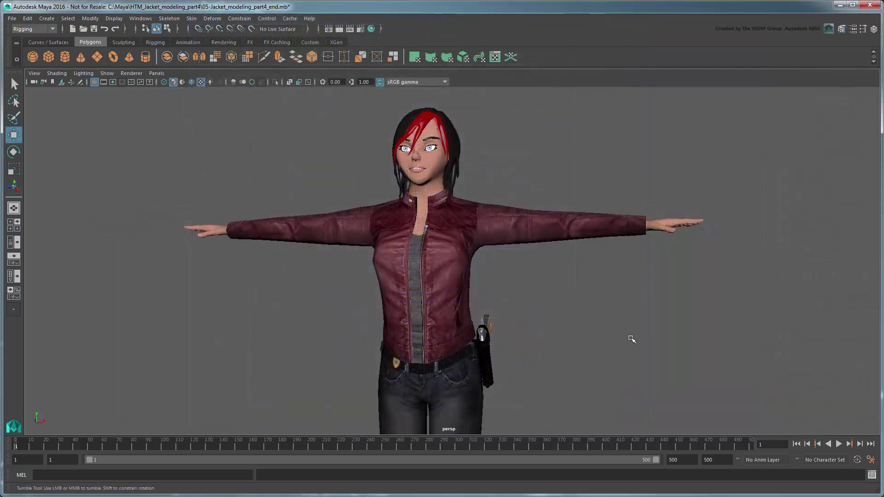
pyautogui.keyDown('alt'); pyautogui.moveTo(632, 338); pyautogui.dragTo(208, 338); pyautogui.keyUp('alt')
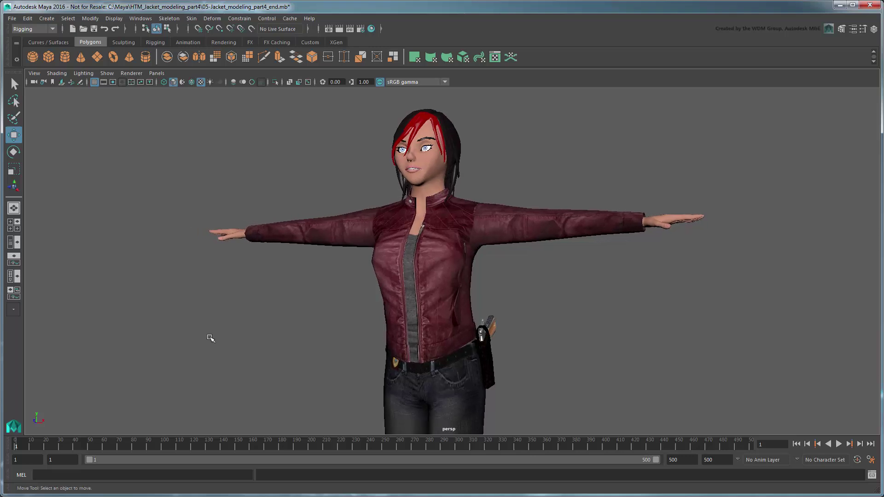